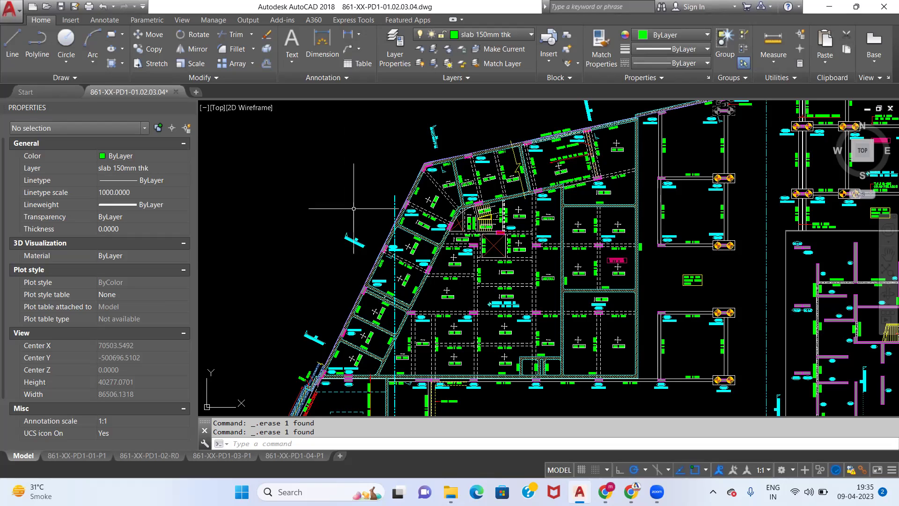
- Examine the slab thickness labels across the floor plan and the slab layers available in the layer list
middle_drag(357, 209, 315, 203)
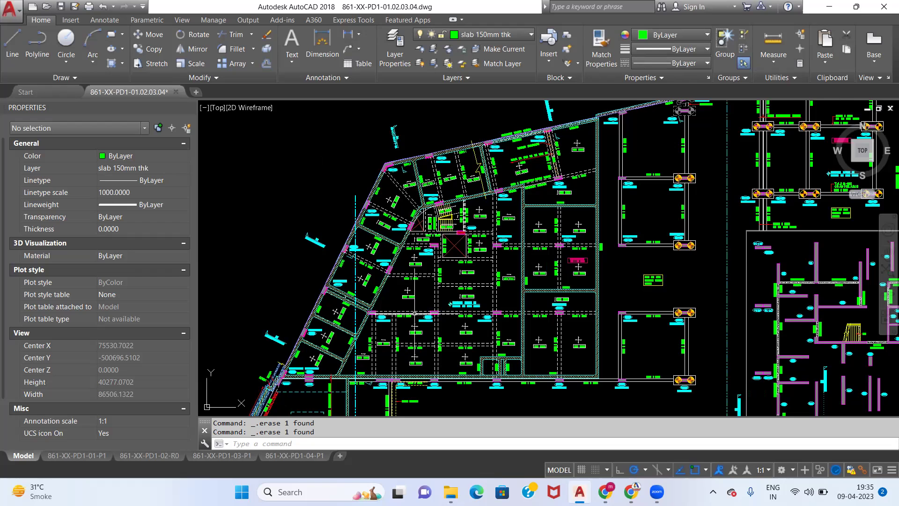
scroll(415, 312, up, 2)
scroll(415, 312, up, 4)
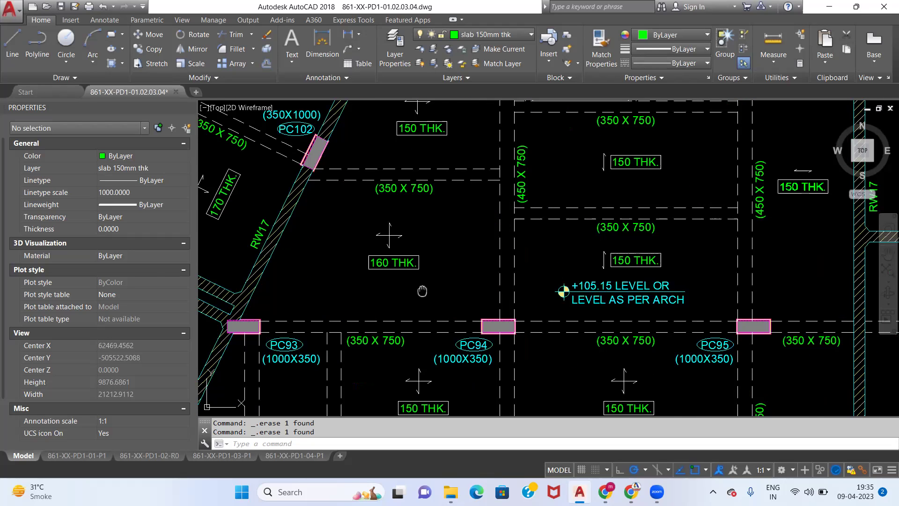
mouse_move(417, 293)
middle_down()
mouse_move(534, 296)
mouse_move(531, 262)
mouse_move(498, 285)
middle_up()
scroll(498, 285, down, 4)
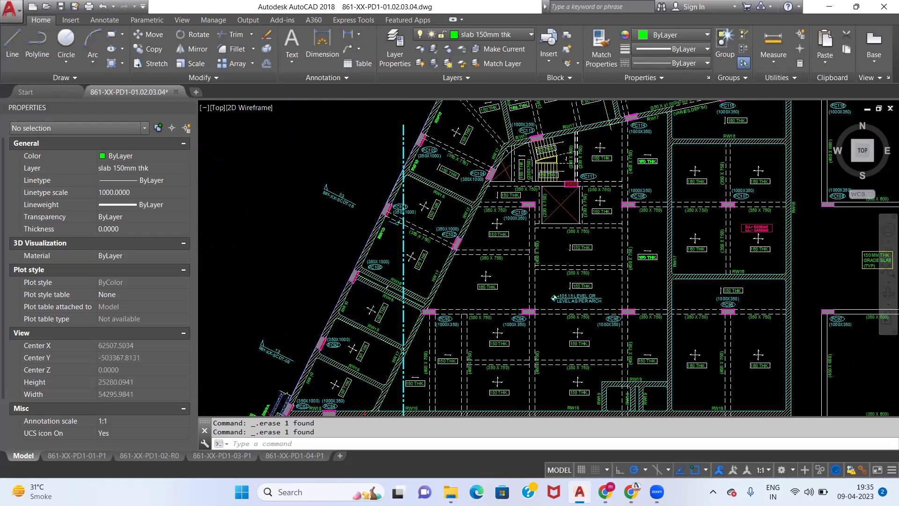
scroll(498, 285, down, 2)
scroll(499, 285, up, 2)
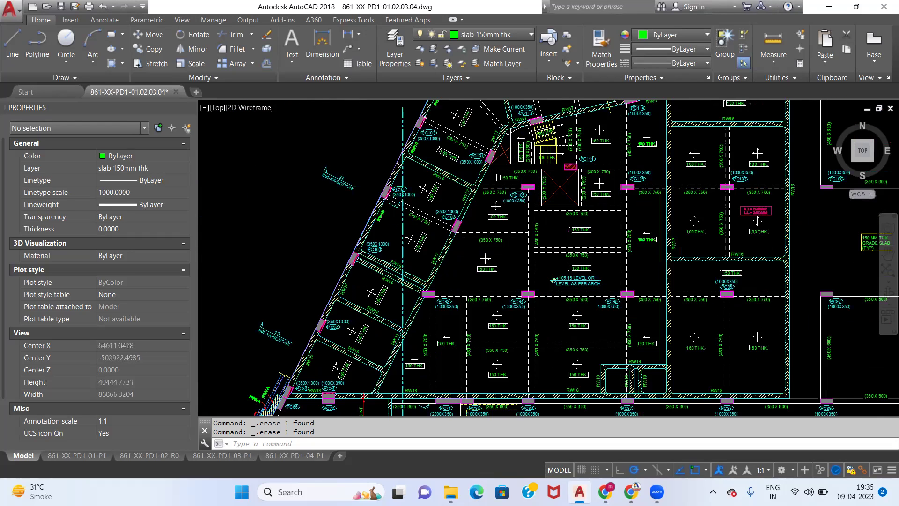
scroll(535, 286, up, 4)
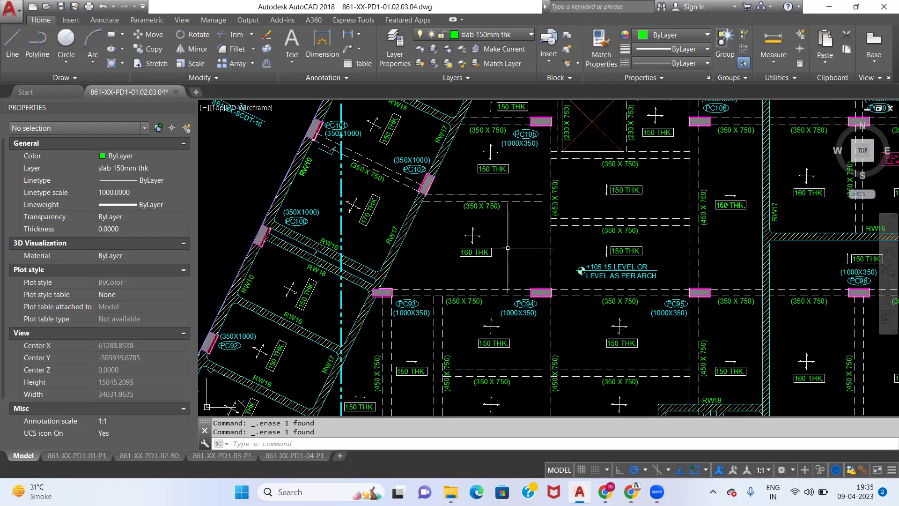
click(394, 58)
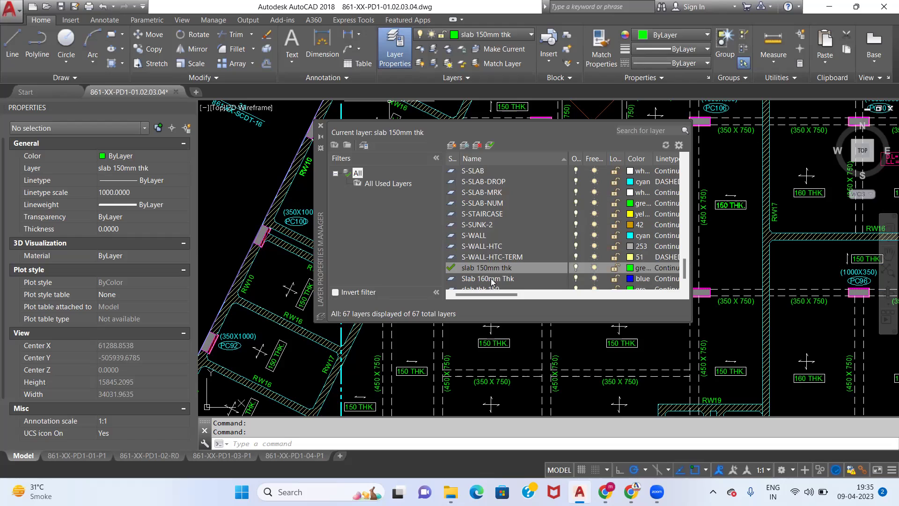
click(320, 125)
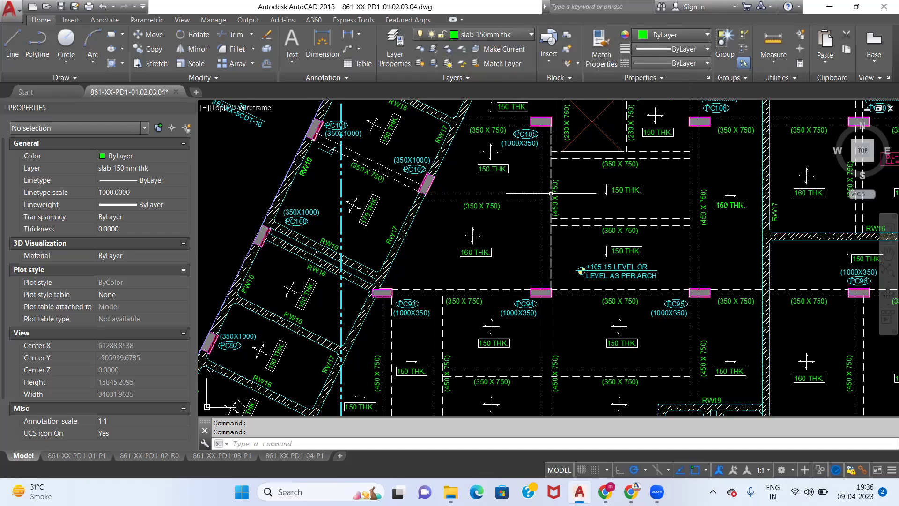
- Outline the 150 THK. slab panel directly below the crossed opening with a rectangle fitted to the inner beam edges
scroll(564, 189, up, 2)
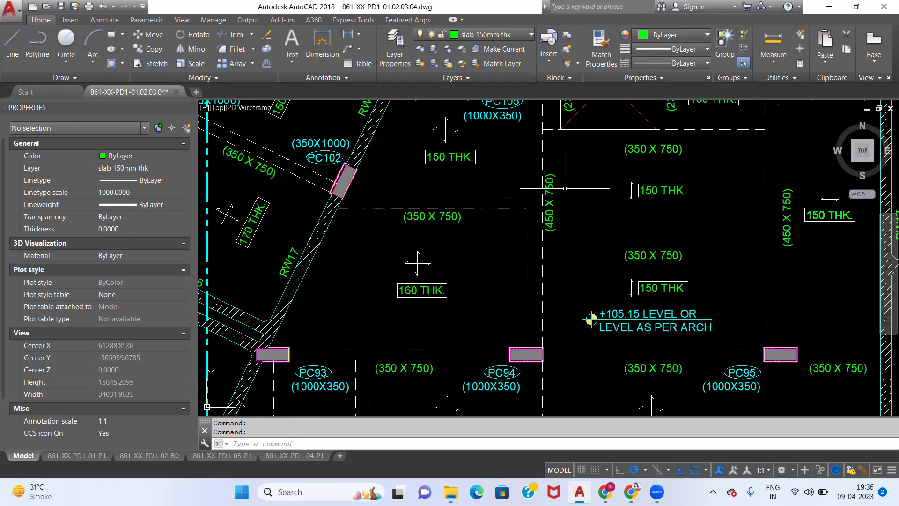
text(rec)
key(Return)
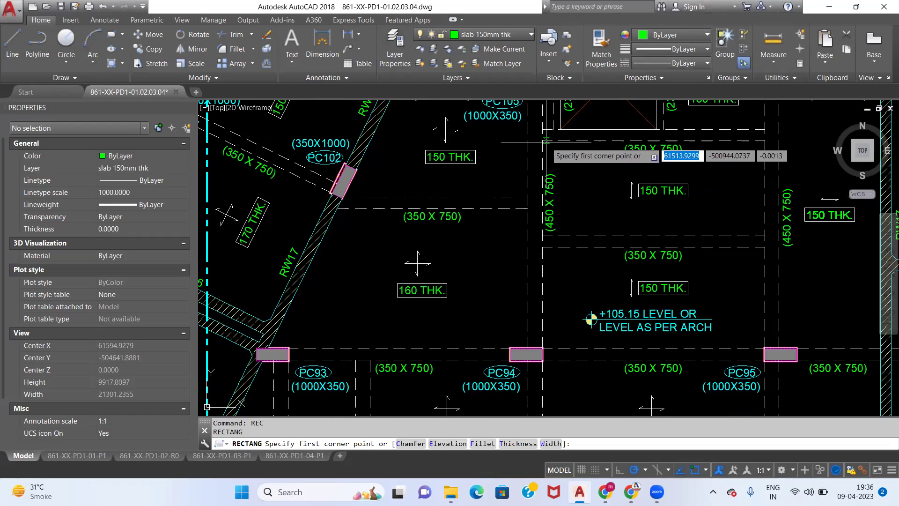
click(542, 143)
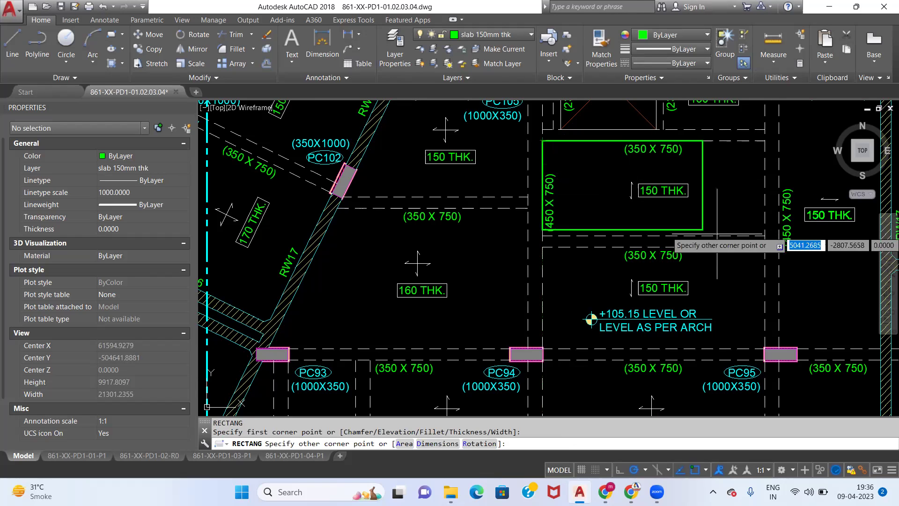
click(764, 236)
- Outline the 150 THK. panel with the +105.15 level mark with a rectangle about 7000 by 3190, ending at column PC95
middle_drag(550, 273, 506, 190)
key(Return)
click(499, 164)
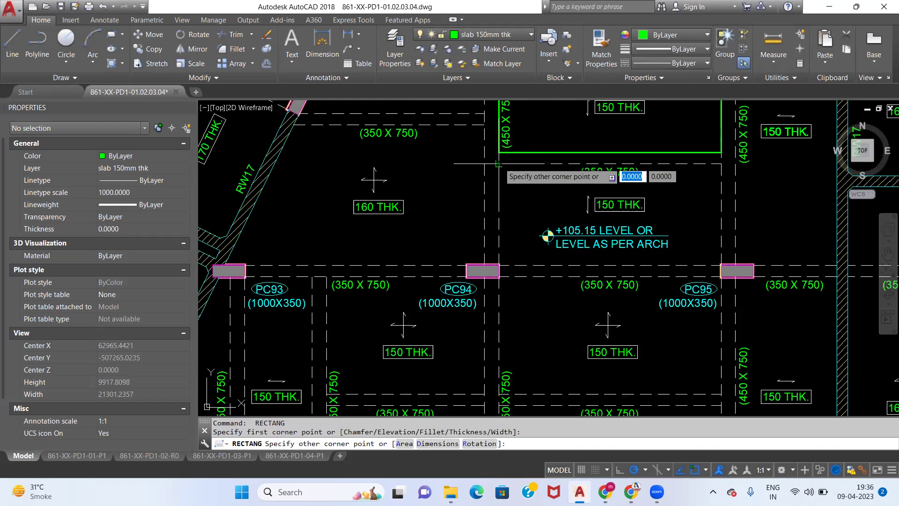
scroll(705, 280, up, 4)
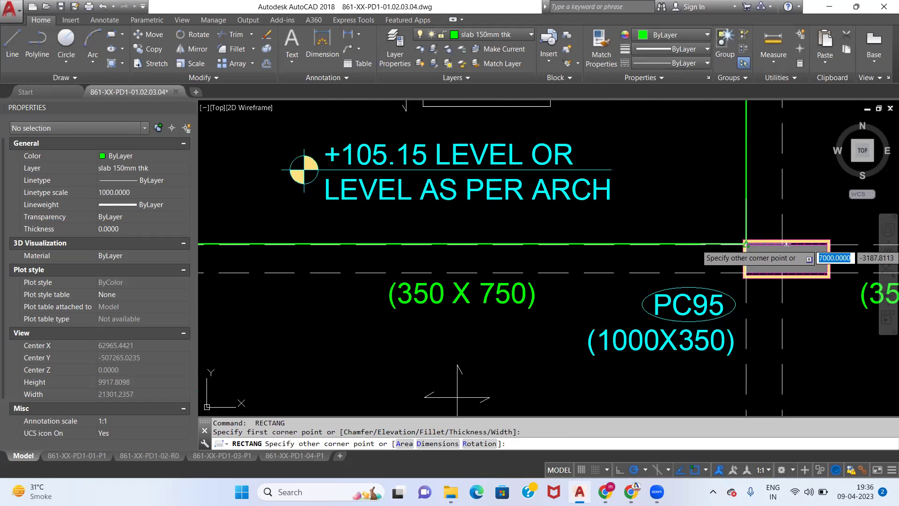
click(745, 244)
- Start a polyline around the 150 THK. panel above PC96, tracing wall RW17's inner face and RW16's lower edge with both chamfered corners
scroll(551, 233, down, 6)
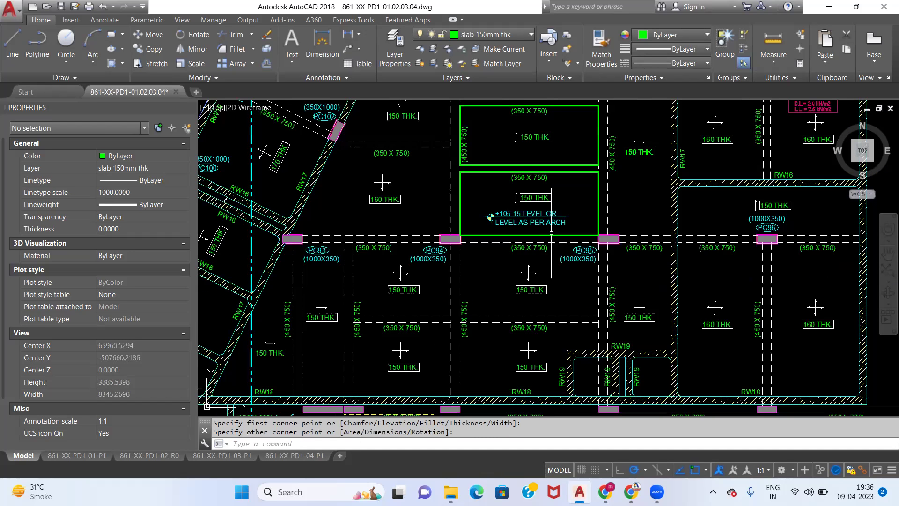
middle_drag(551, 233, 449, 227)
scroll(609, 221, up, 4)
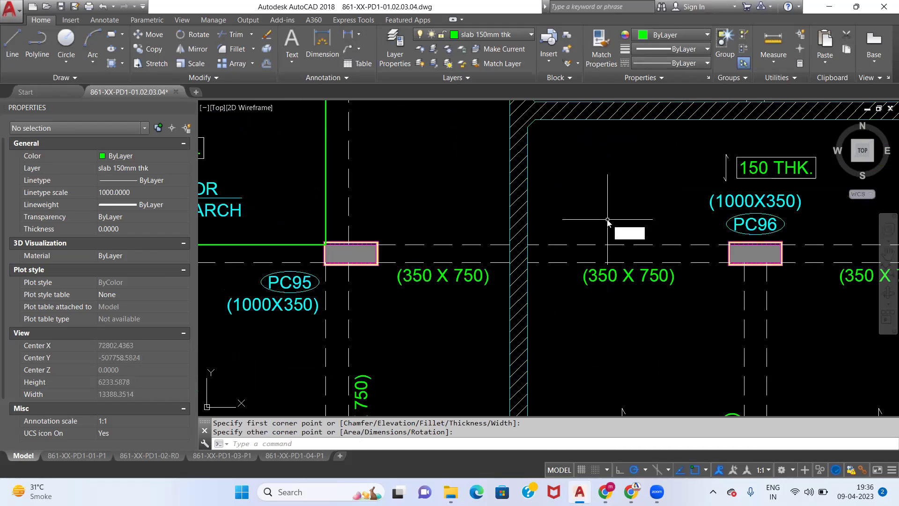
text(PL)
key(Return)
click(527, 243)
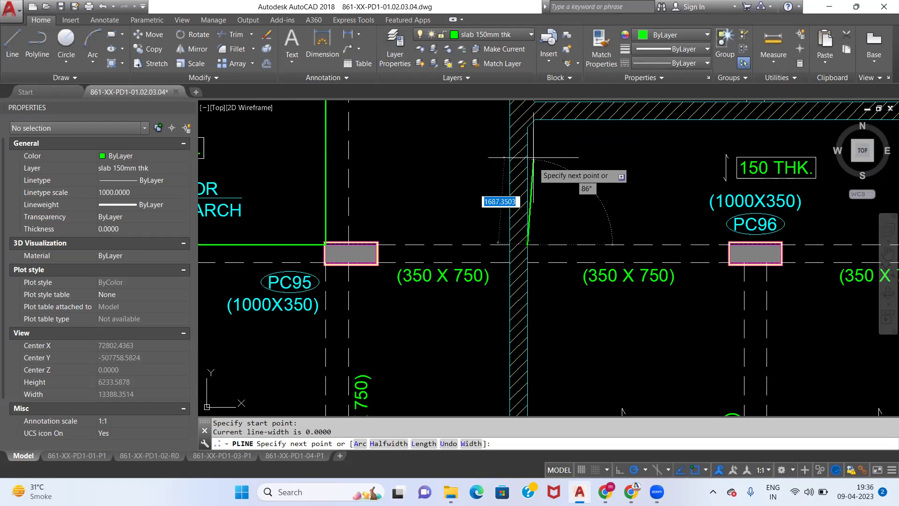
click(535, 119)
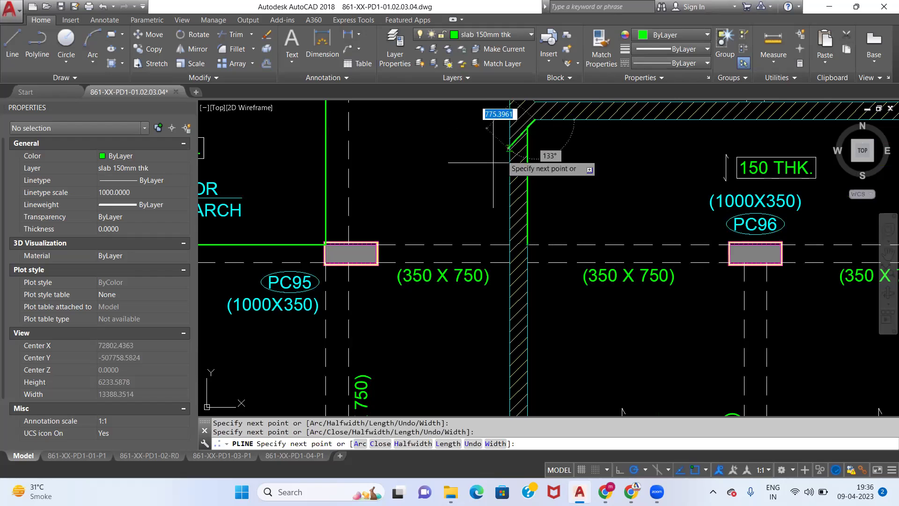
scroll(468, 206, down, 3)
scroll(655, 206, up, 3)
scroll(693, 186, up, 2)
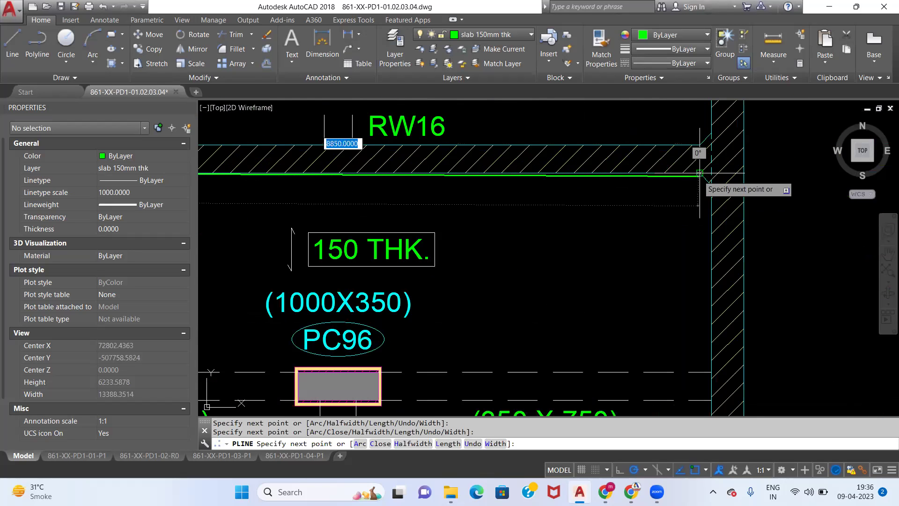
click(698, 178)
scroll(674, 262, down, 2)
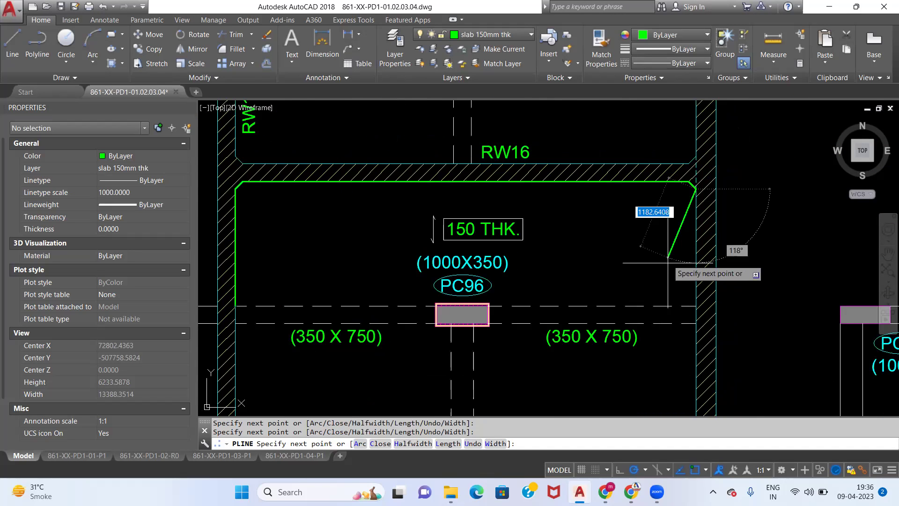
- Continue the polyline down the RW18 wall and along the beam edge over column PC96's upper face, and close the outline
scroll(667, 290, up, 2)
click(705, 312)
scroll(398, 311, up, 2)
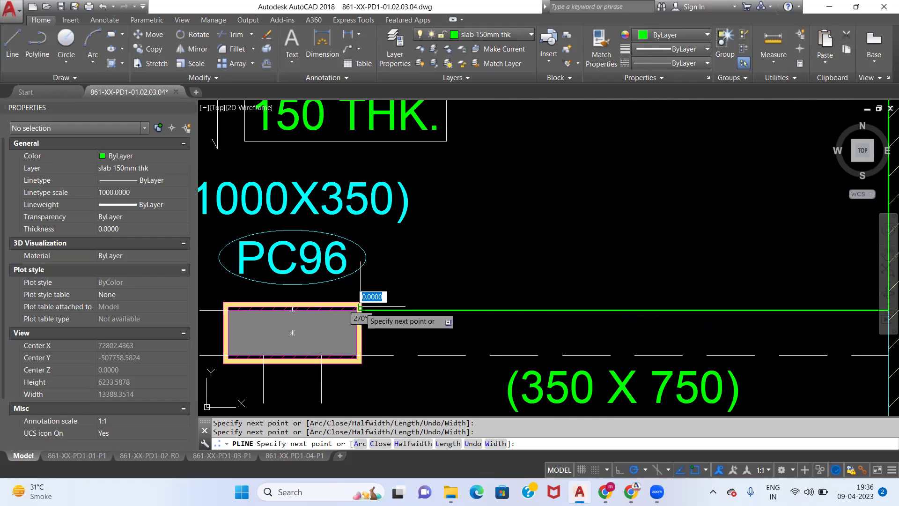
middle_drag(454, 285, 781, 256)
middle_drag(548, 278, 671, 262)
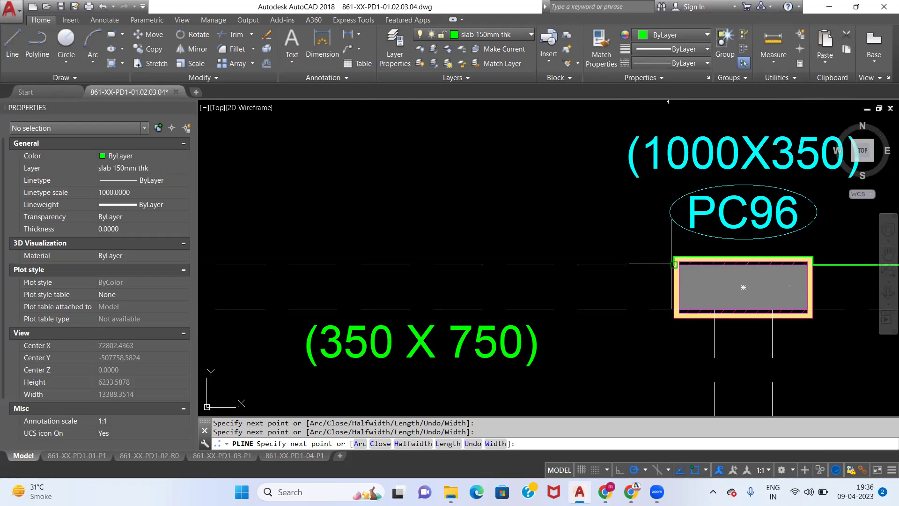
middle_drag(451, 292, 864, 295)
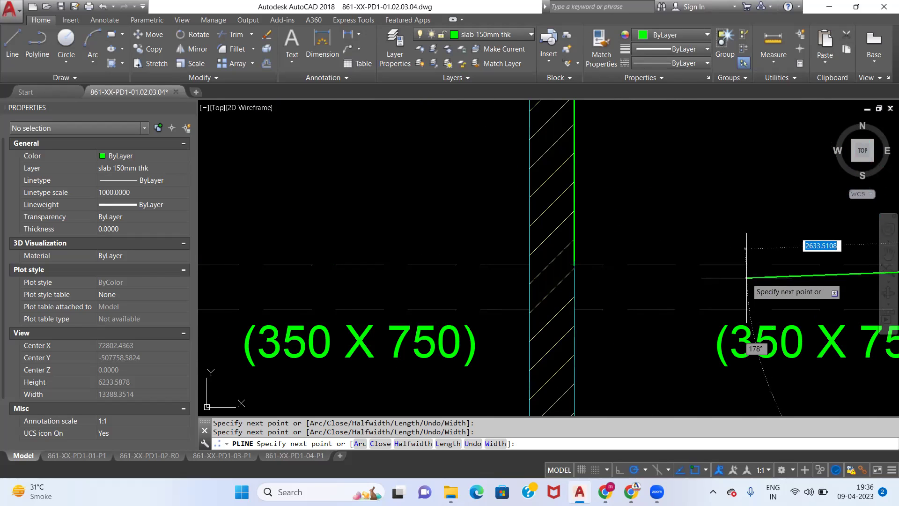
text(c)
key(Return)
- Make Slab 160mm Thk the current layer
scroll(615, 265, down, 6)
mouse_move(614, 265)
middle_down()
mouse_move(507, 344)
mouse_move(455, 420)
middle_up()
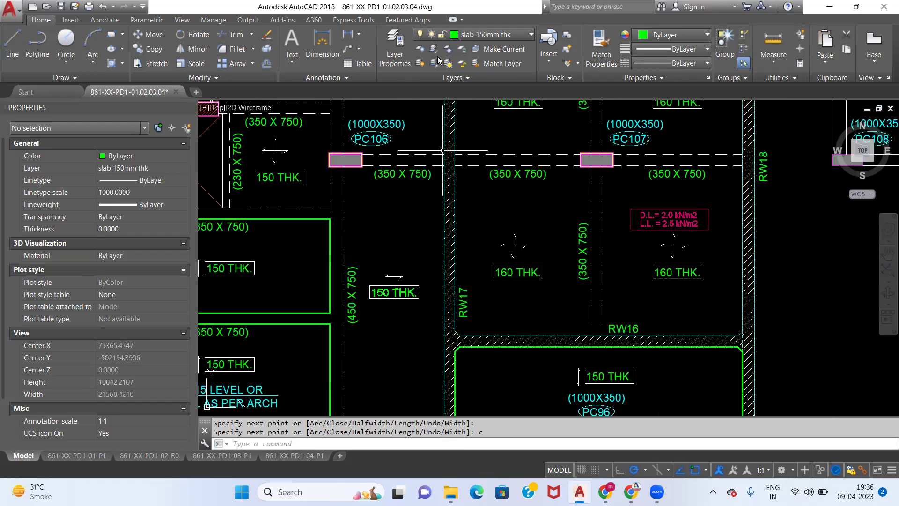
click(496, 34)
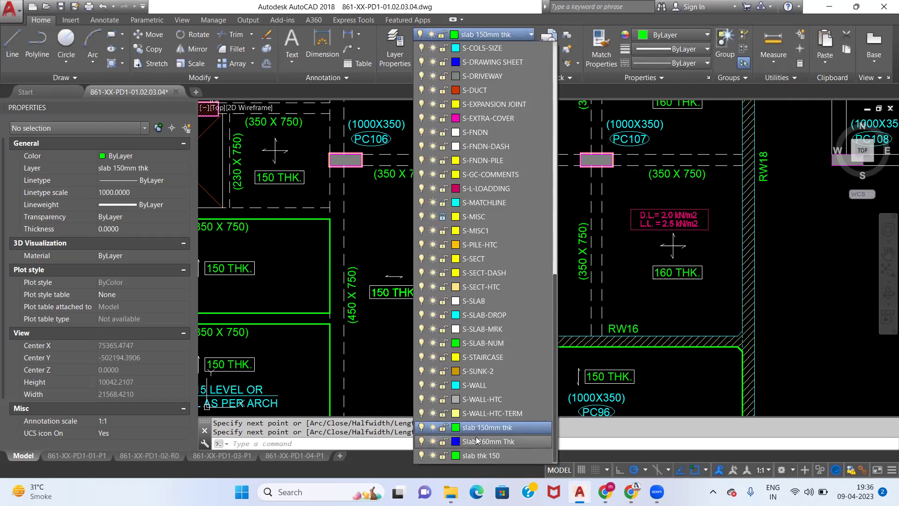
click(477, 441)
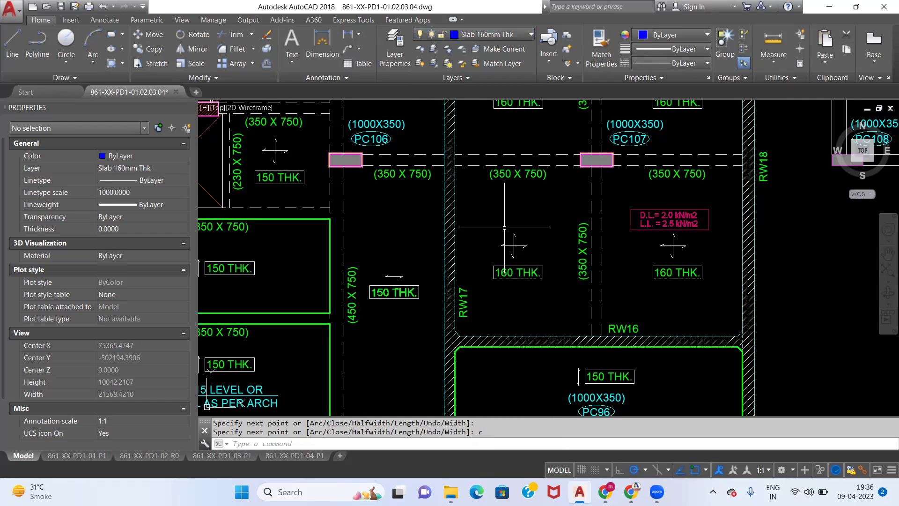
- Outline the 160 THK. panel between wall RW17 and the beam below PC107 with a closed polyline following the chamfered wall corner
key(Return)
click(456, 166)
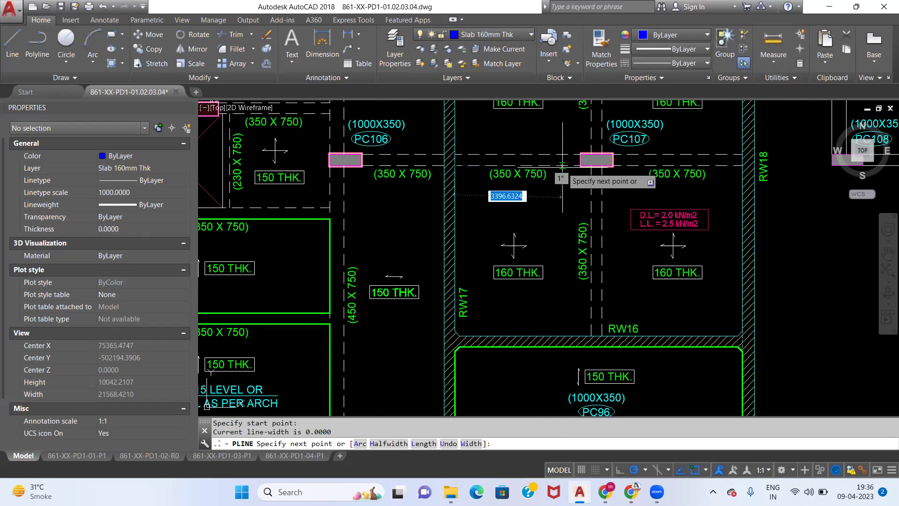
scroll(561, 166, up, 3)
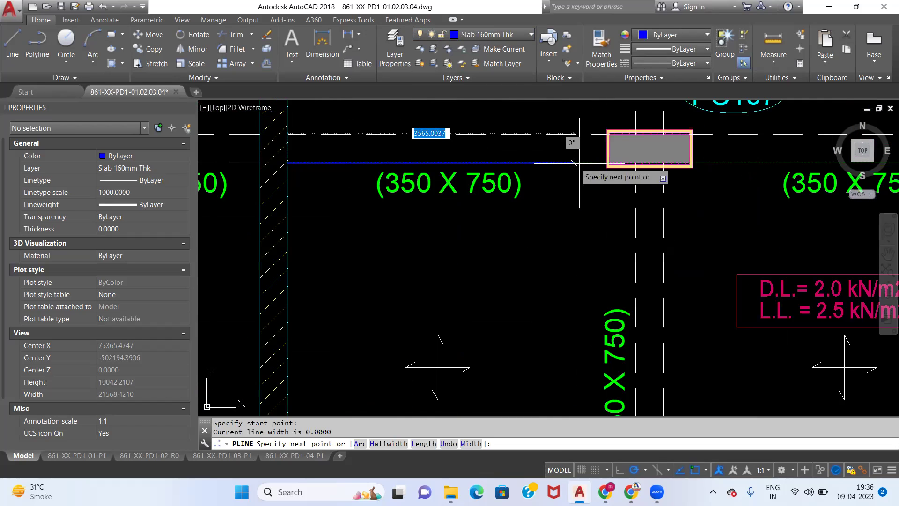
click(635, 162)
scroll(635, 163, down, 5)
scroll(629, 269, up, 2)
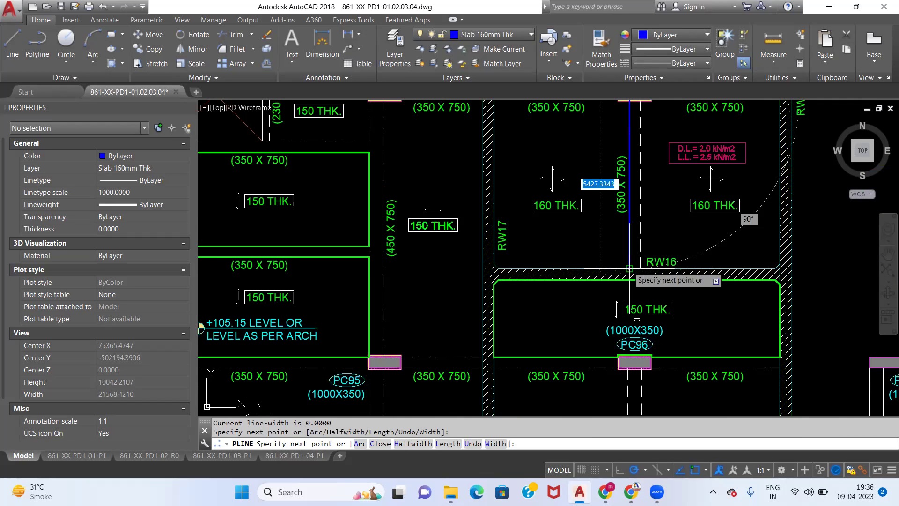
click(629, 268)
scroll(455, 272, up, 3)
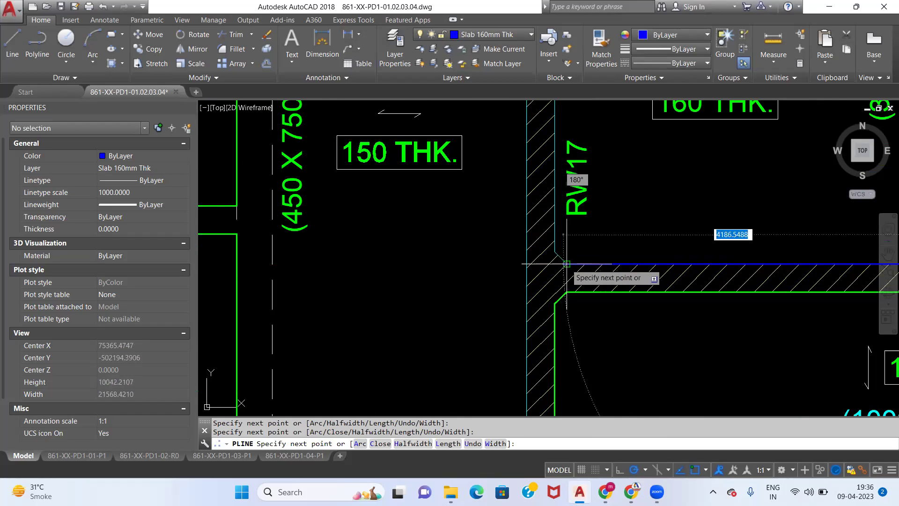
scroll(549, 276, down, 3)
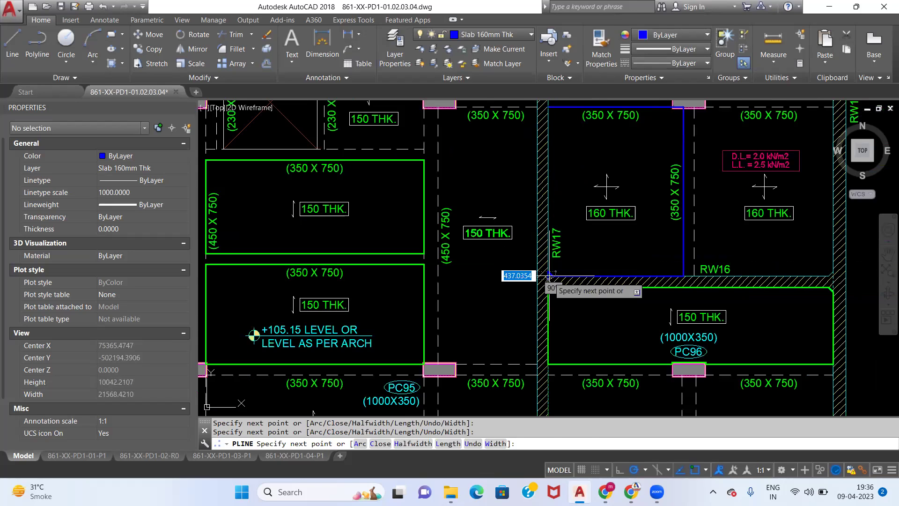
text(c)
key(Return)
- Outline the 160 THK. panel between the beam below PC107 and wall RW18 with a closed polyline following the chamfered corner at RW16
scroll(608, 191, up, 3)
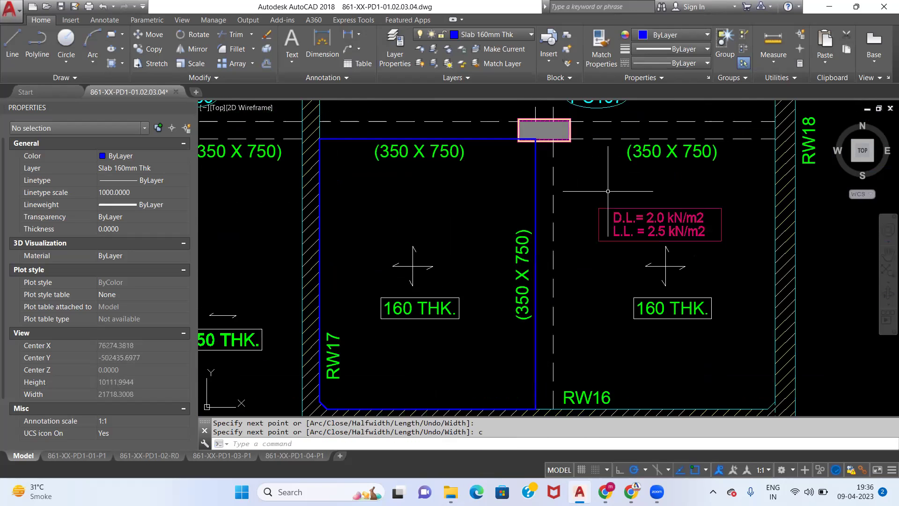
key(Return)
scroll(560, 159, up, 5)
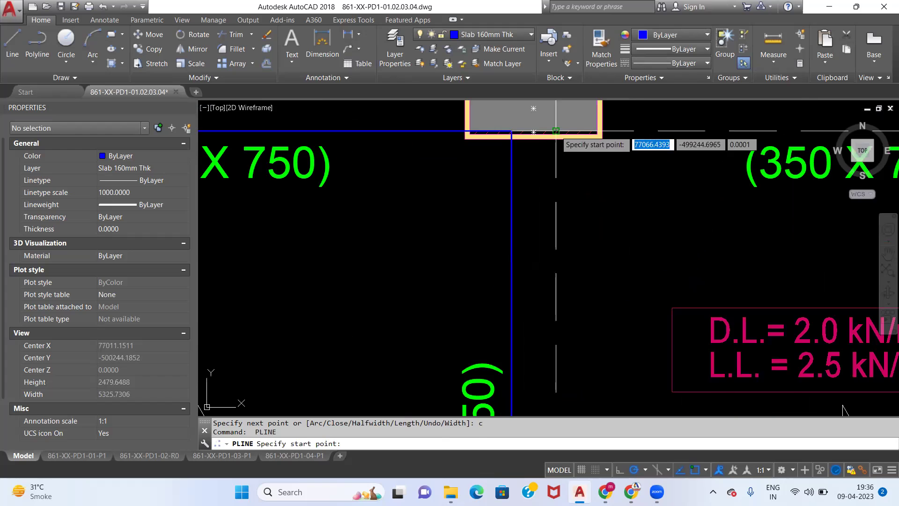
click(555, 130)
scroll(674, 183, down, 6)
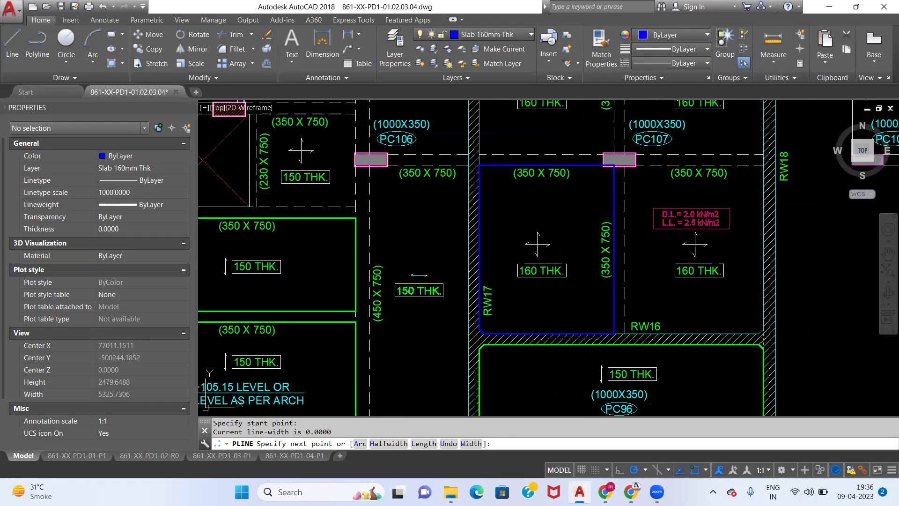
click(763, 165)
scroll(784, 327, up, 4)
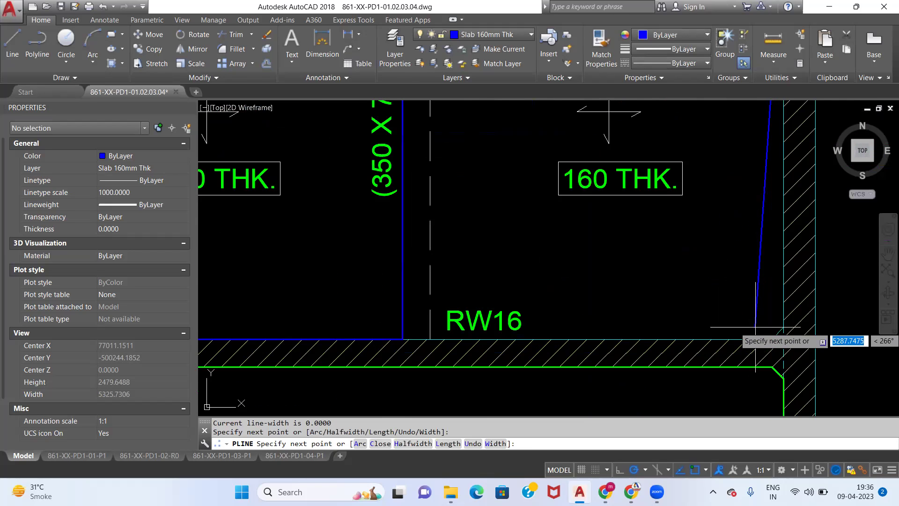
click(783, 327)
click(772, 338)
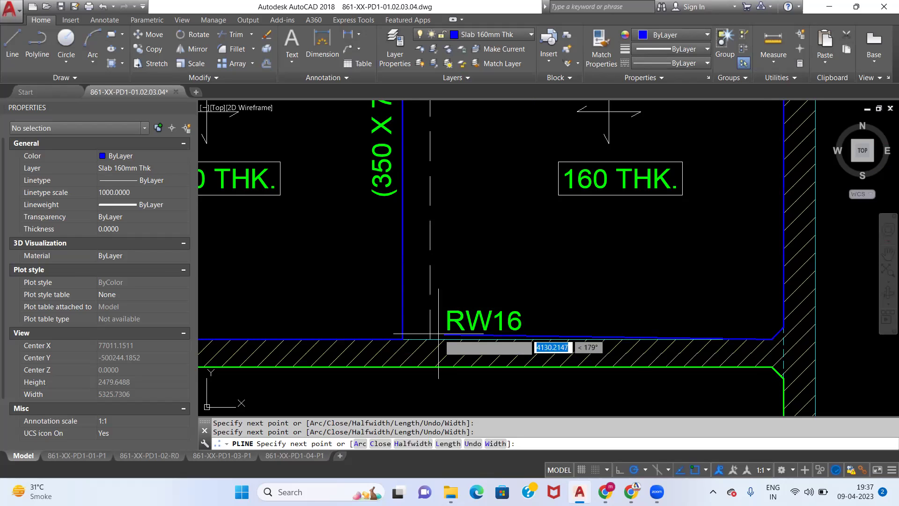
click(430, 338)
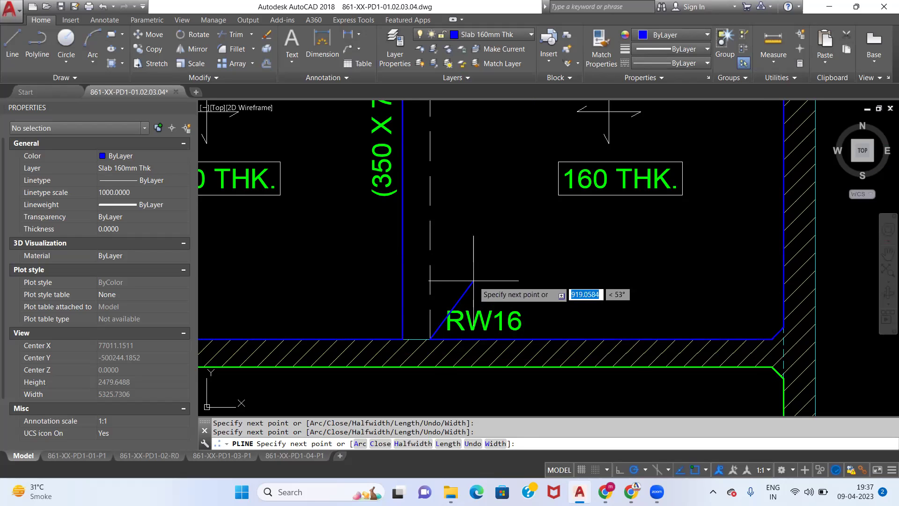
text(c)
key(Return)
- Select both 160 mm slab outlines with Select Similar and copy them to the empty area outside the floor plan, beyond the curved driveway
scroll(473, 281, down, 6)
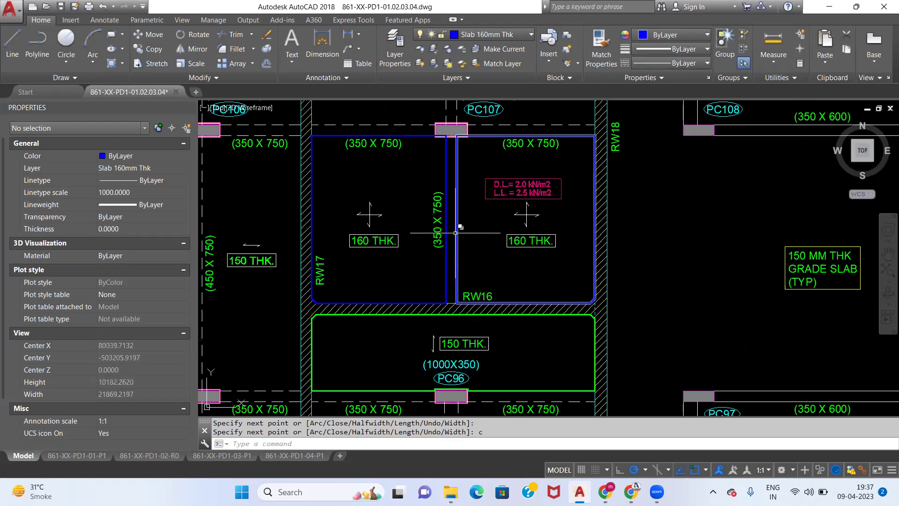
click(456, 232)
click(503, 278)
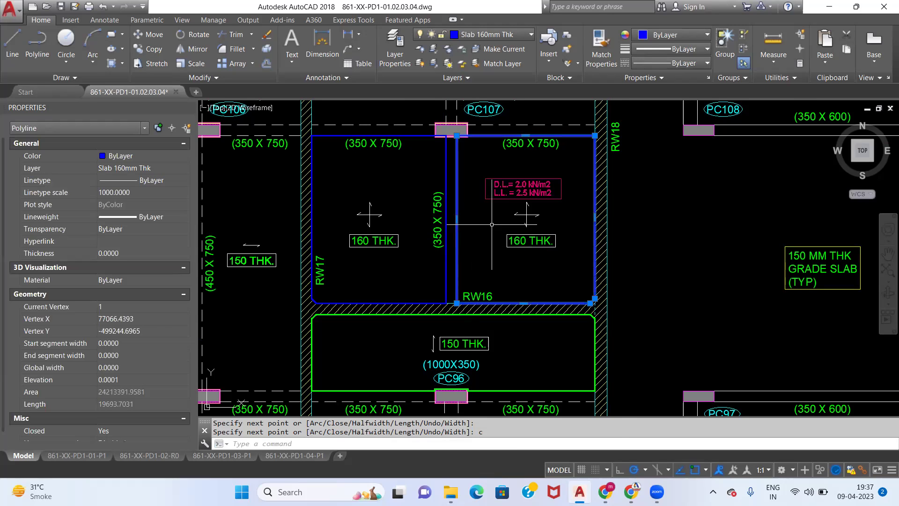
right_click(498, 247)
click(533, 374)
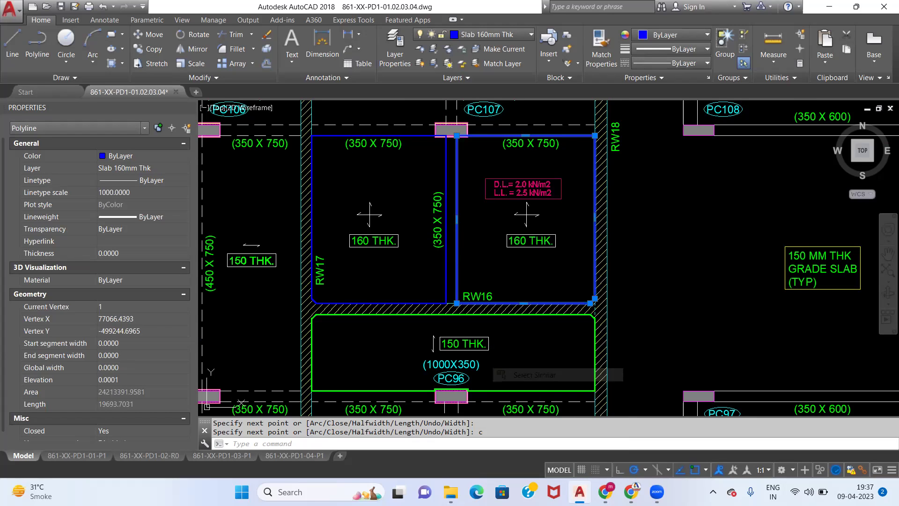
scroll(500, 221, down, 5)
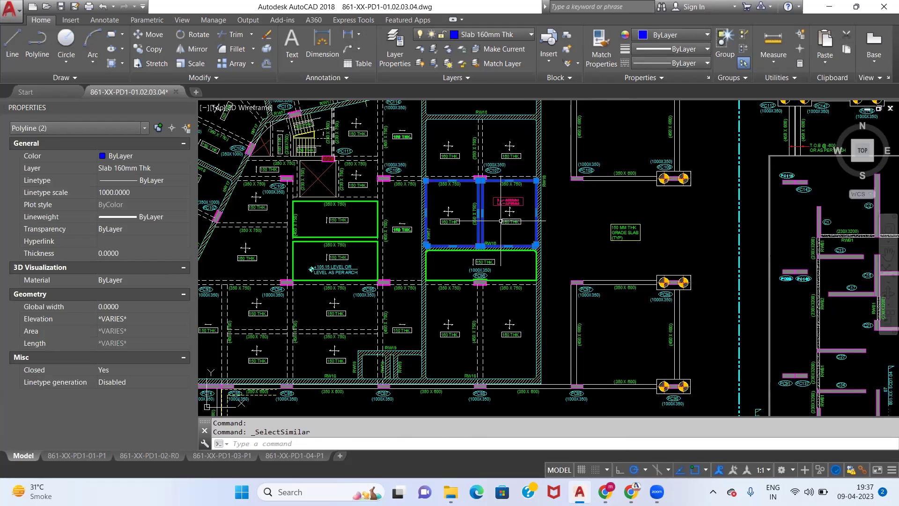
text(co)
key(Return)
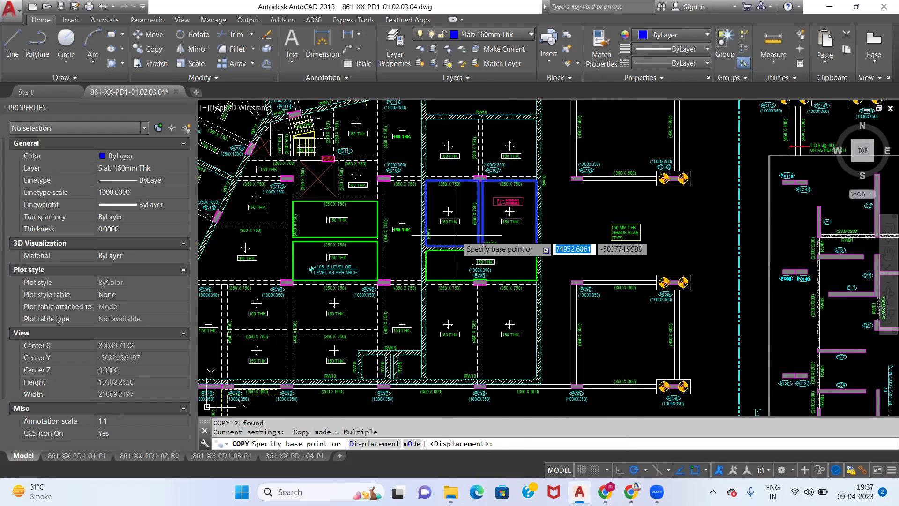
click(457, 236)
scroll(457, 236, down, 2)
scroll(456, 236, down, 3)
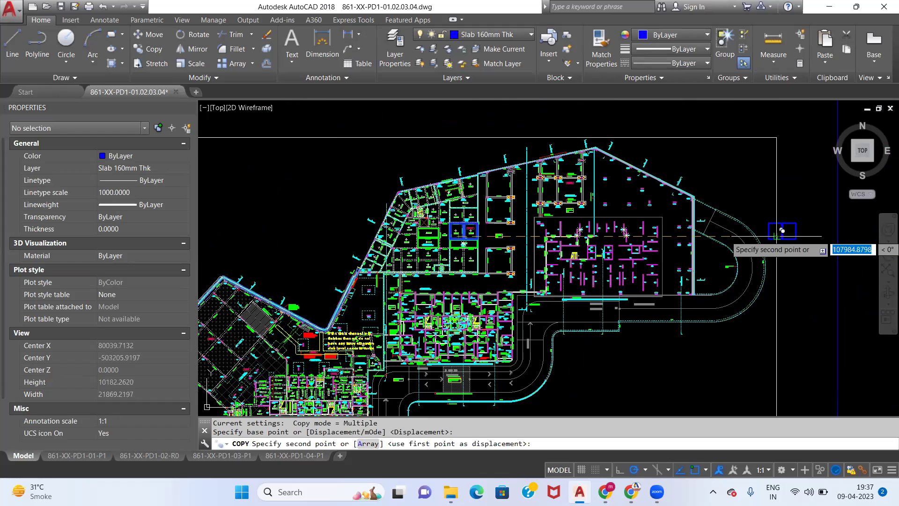
middle_drag(781, 230, 575, 211)
click(729, 216)
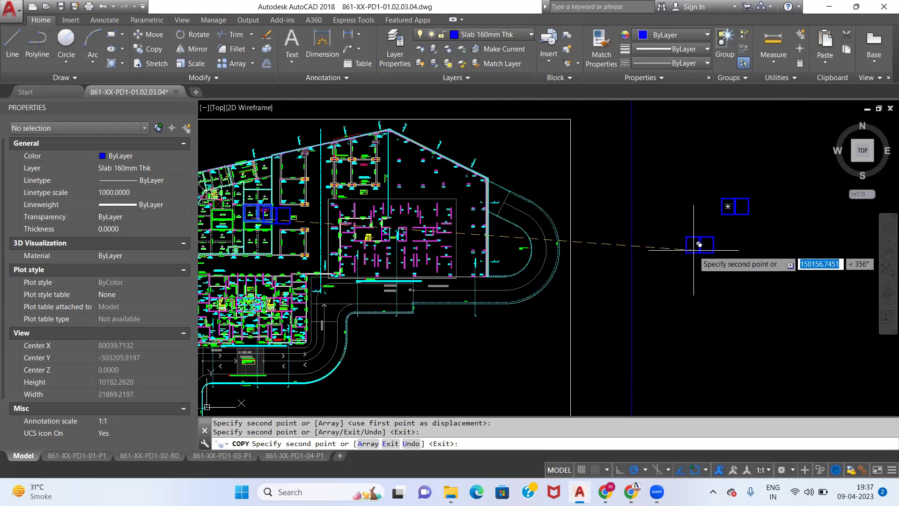
key(Escape)
- Erase the stray copies of the two 160 mm outlines overlapping wall RW18 in the floor plan
middle_drag(364, 244, 628, 245)
scroll(548, 220, up, 5)
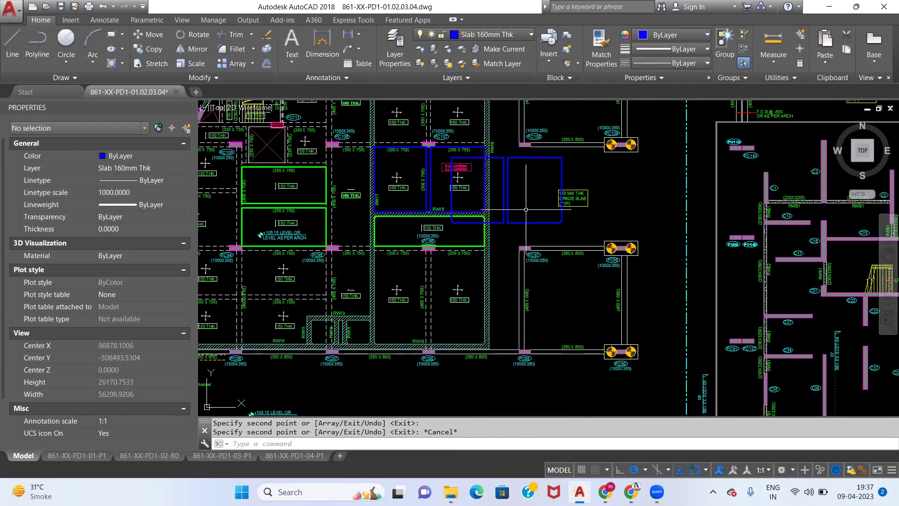
click(526, 209)
click(503, 193)
key(Delete)
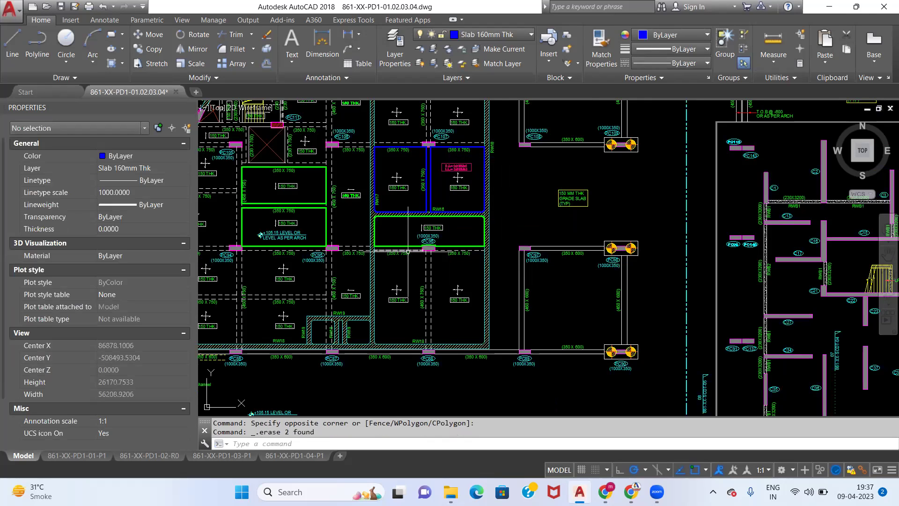
- Select all three 150 mm slab outlines with Select Similar and copy them outside the floor plan beside the copied 160 mm outlines
middle_drag(407, 254, 473, 247)
scroll(473, 246, up, 4)
click(491, 167)
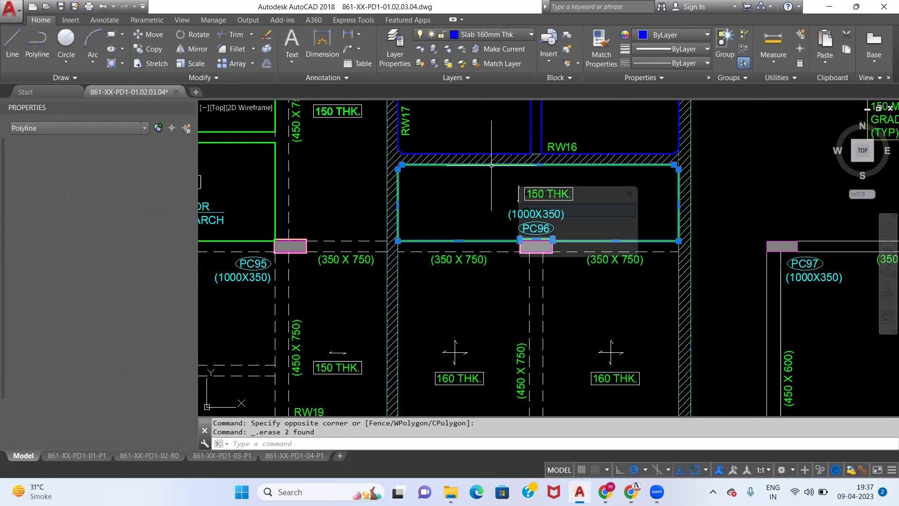
right_click(489, 193)
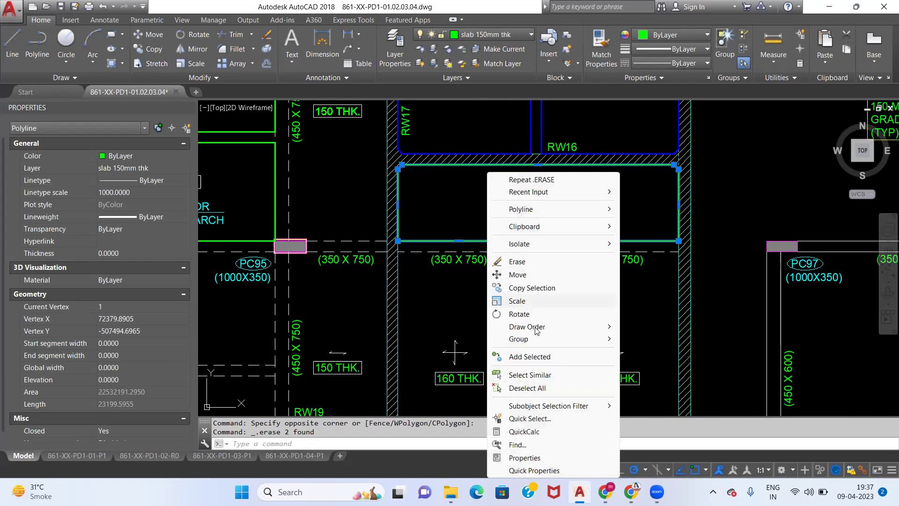
click(544, 377)
scroll(495, 243, down, 6)
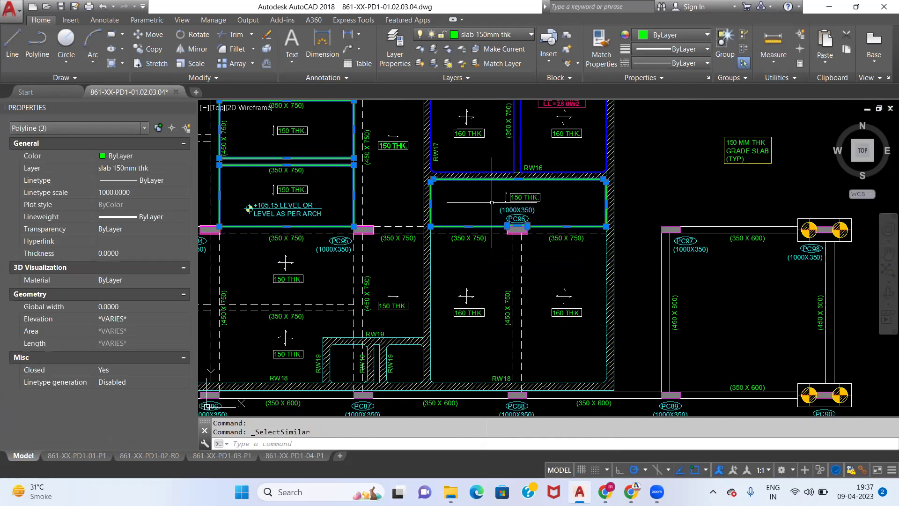
scroll(470, 283, down, 2)
text(c)
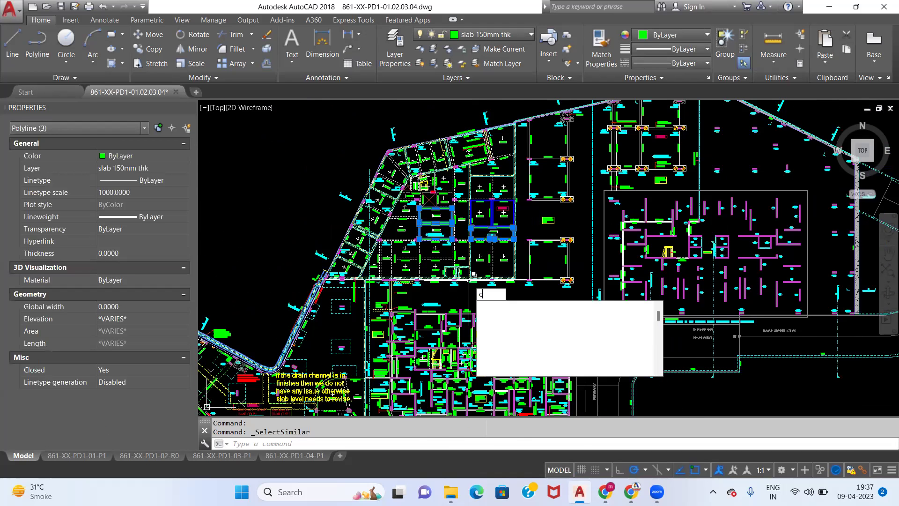
text(o)
key(Return)
click(473, 281)
scroll(561, 286, down, 2)
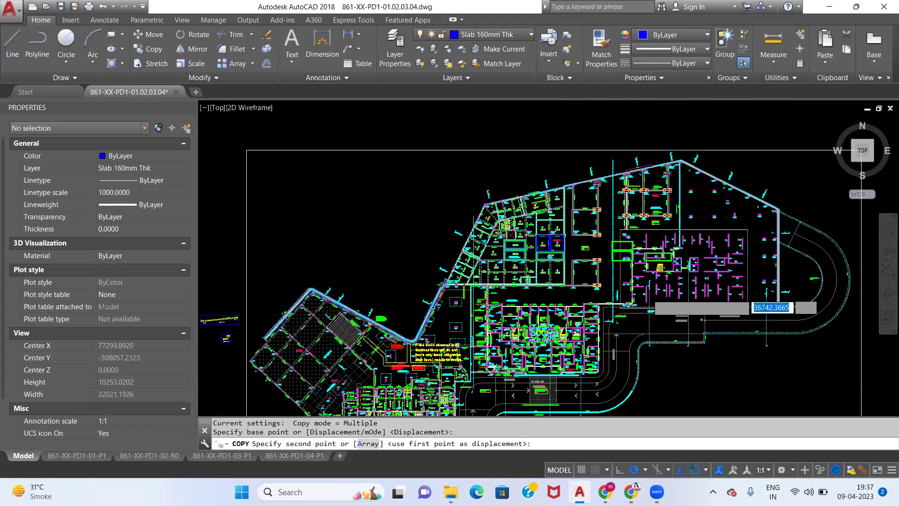
scroll(647, 294, down, 3)
scroll(646, 263, up, 2)
click(645, 261)
key(Escape)
- Hatch the three copied 150 mm slab outlines together using the ANGLE pattern
scroll(643, 245, up, 5)
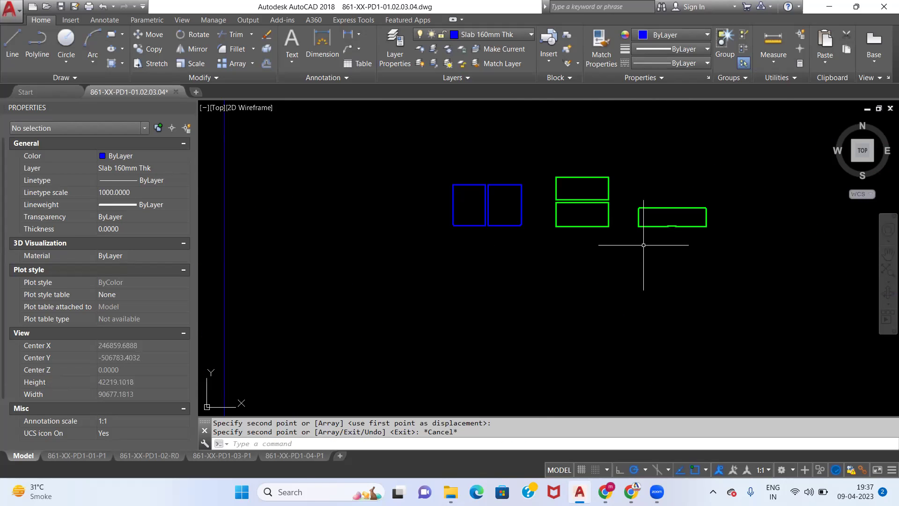
text(H)
key(Return)
click(542, 157)
click(759, 263)
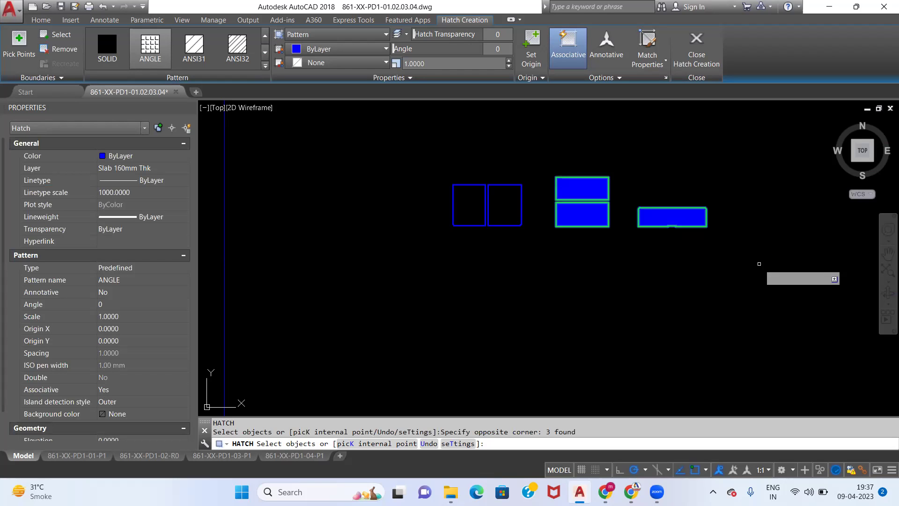
key(Return)
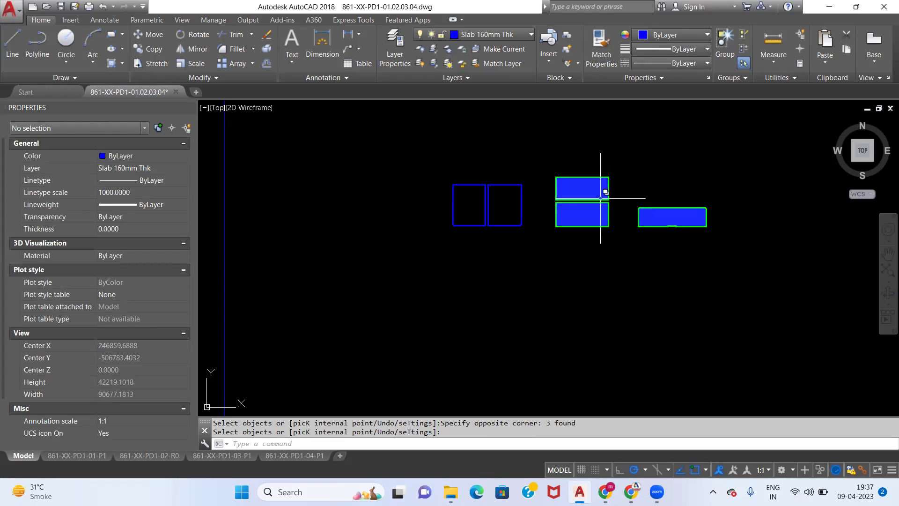
- Move the hatch of the three copied 150 mm panels to the slab 150mm thk layer
click(581, 189)
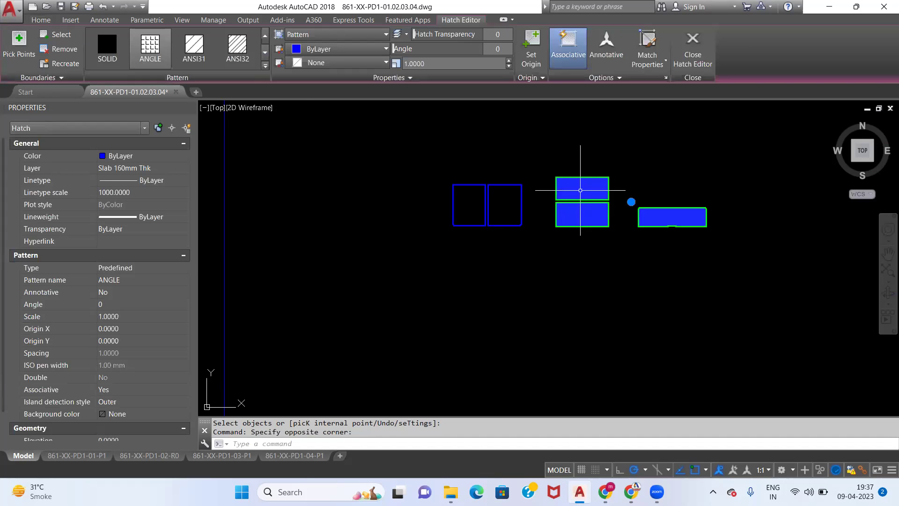
click(48, 22)
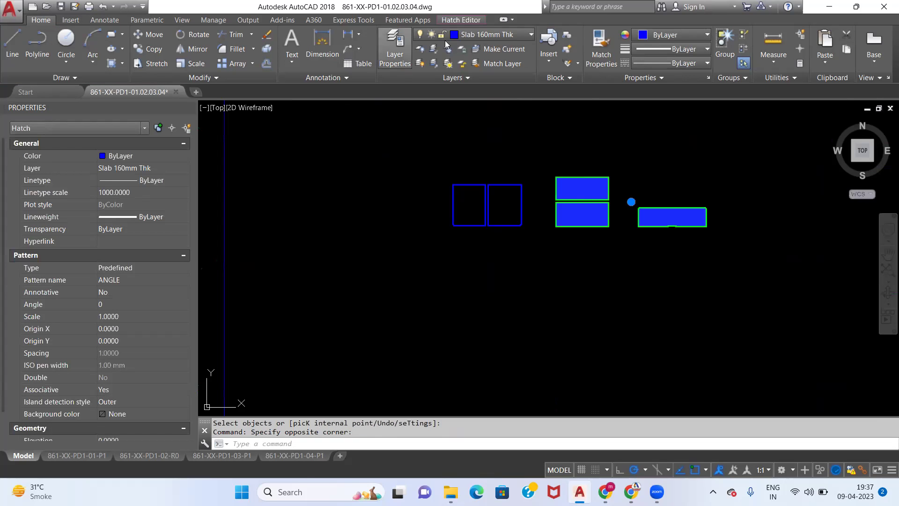
click(496, 33)
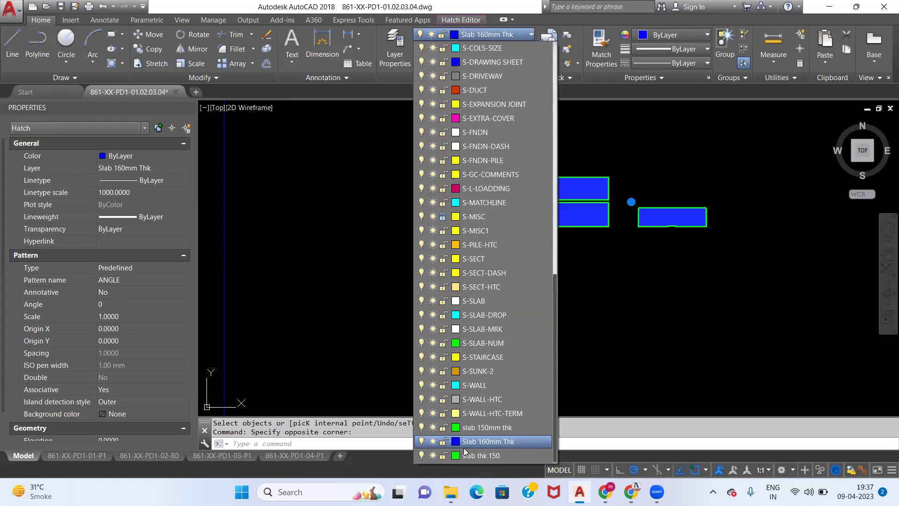
click(493, 428)
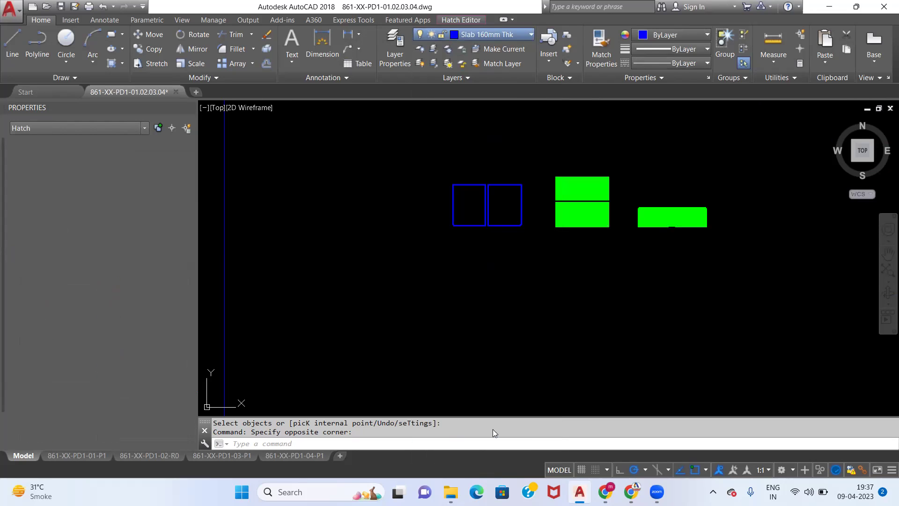
key(Escape)
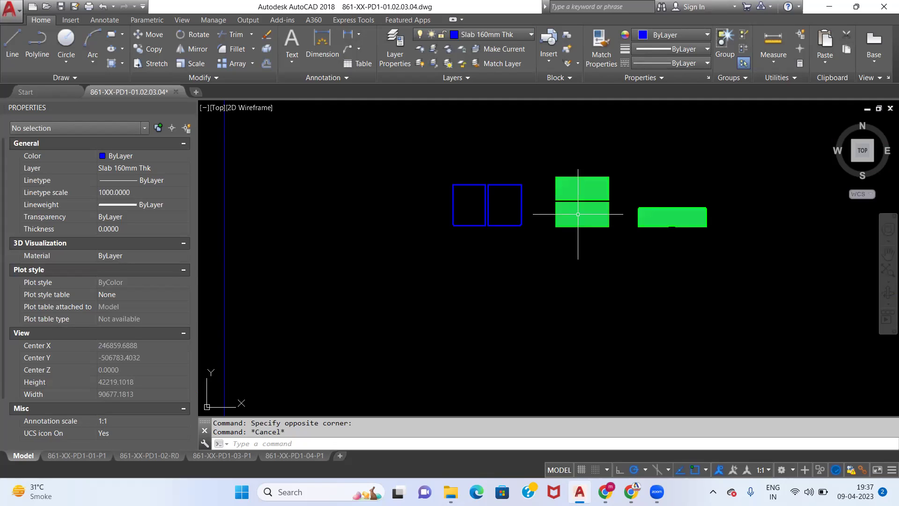
- Calculate the 150 mm slab volume in QuickCalc by dividing the hatch area by 10^6 and multiplying the result by 0.15
click(577, 214)
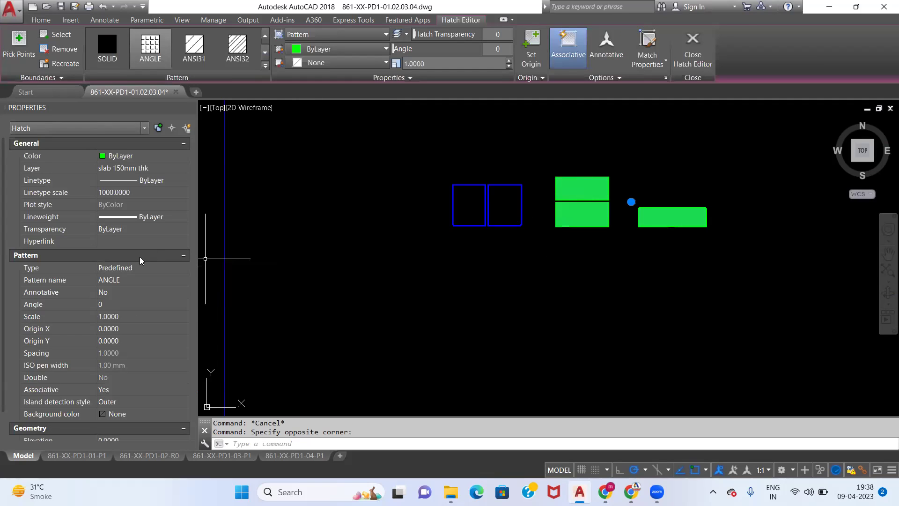
scroll(140, 263, down, 2)
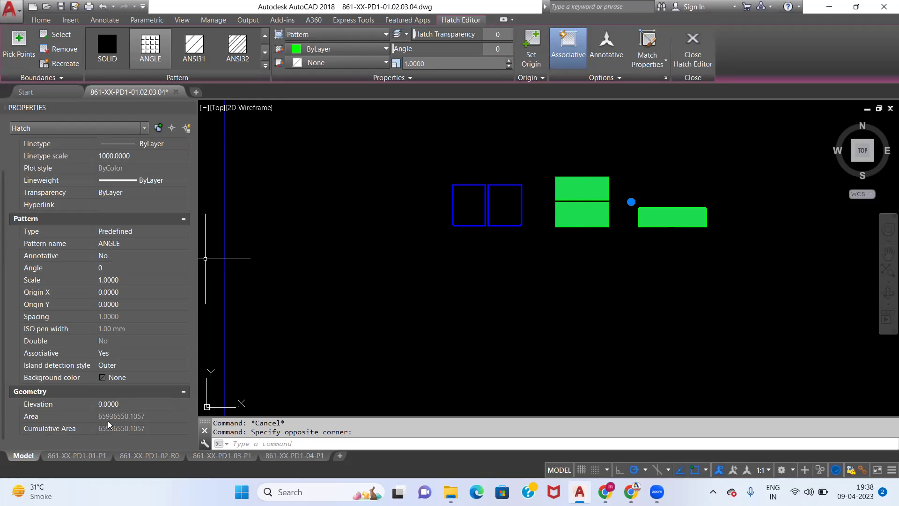
click(178, 416)
click(184, 416)
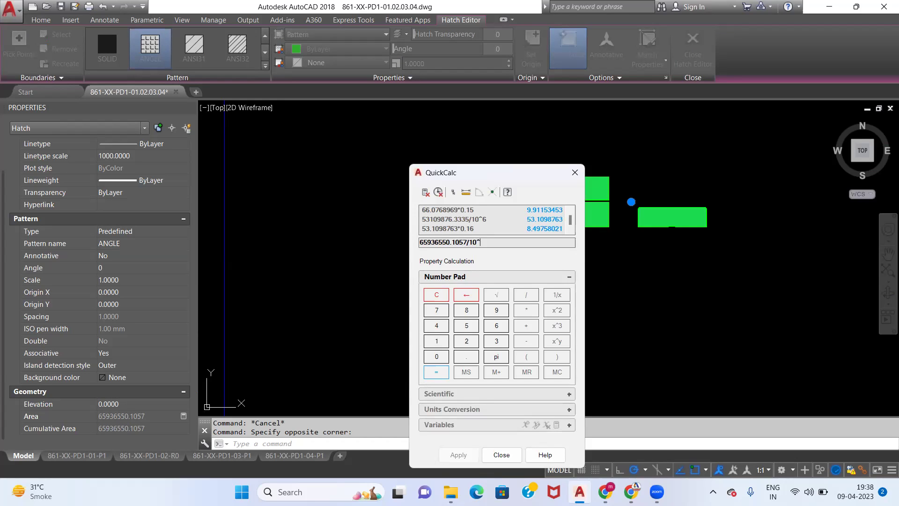
key(Return)
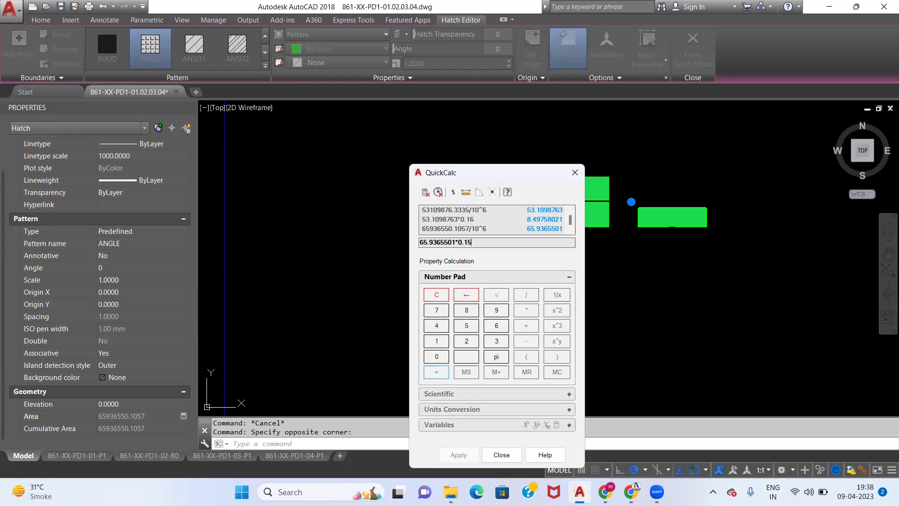
key(Return)
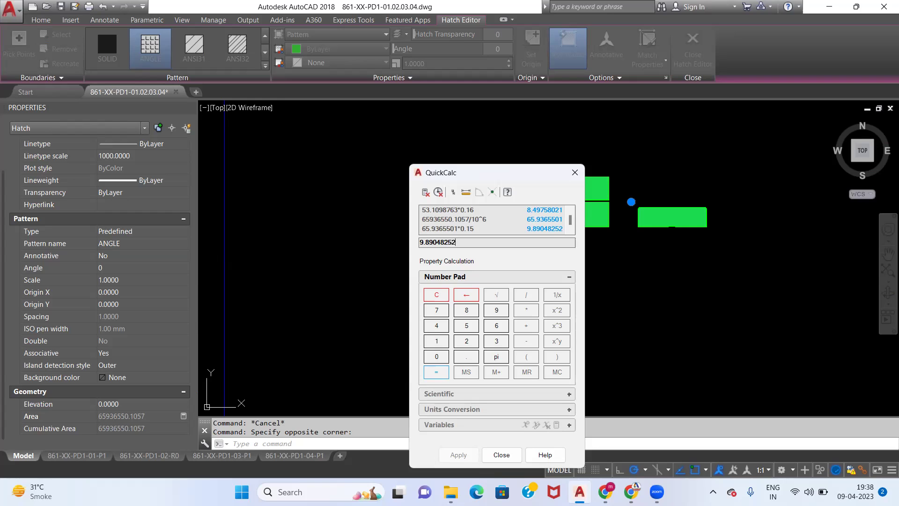
click(575, 172)
key(Escape)
- Hatch the two copied 160 mm slab outlines together using the ANGLE pattern on the Slab 160mm Thk layer
text(H)
key(Return)
click(442, 160)
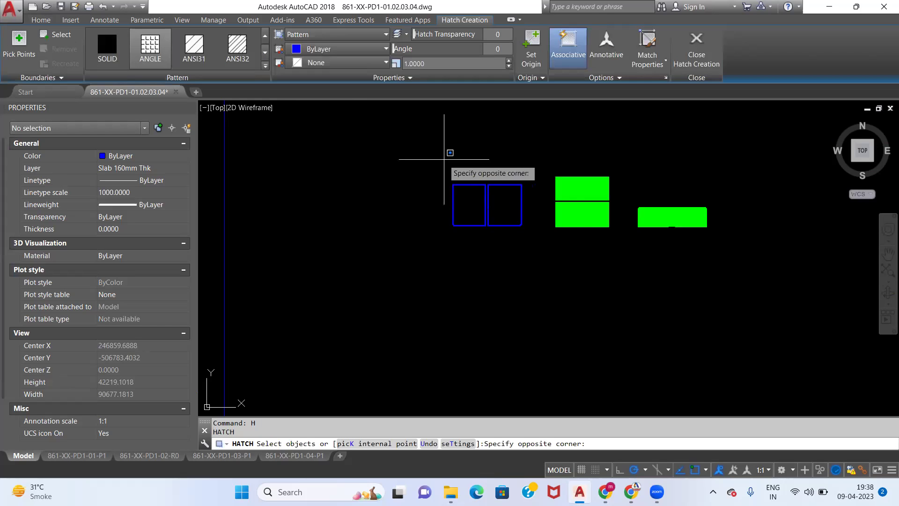
click(540, 254)
key(Return)
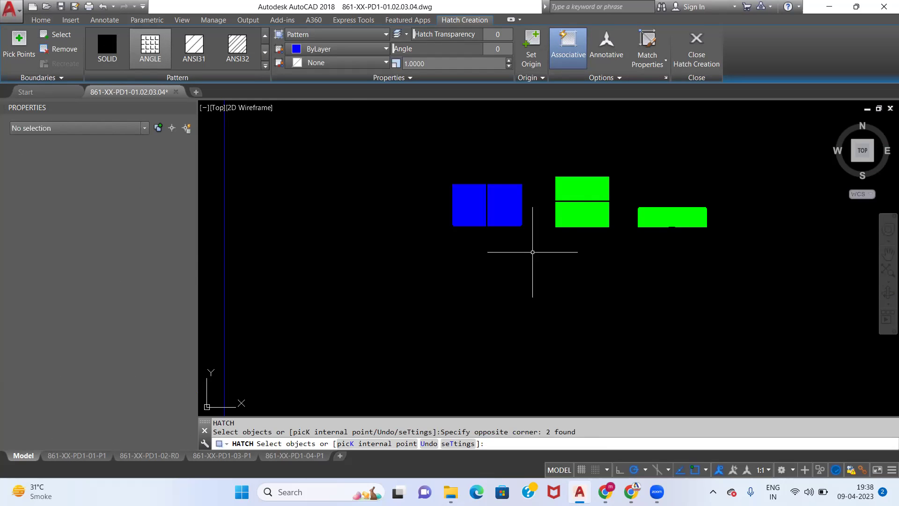
- Calculate the 160 mm slab volume in QuickCalc by dividing the blue hatch's area by 10^6 and multiplying the result by 0.16
click(503, 206)
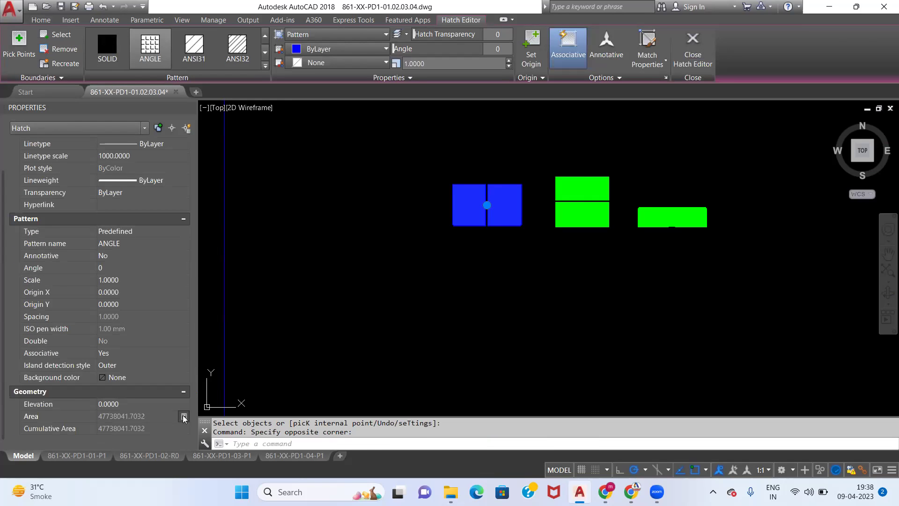
click(183, 416)
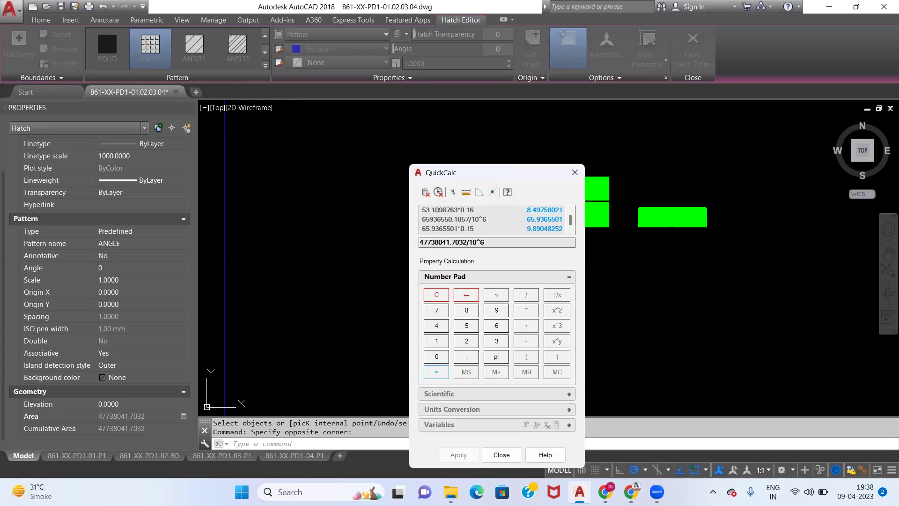
key(Return)
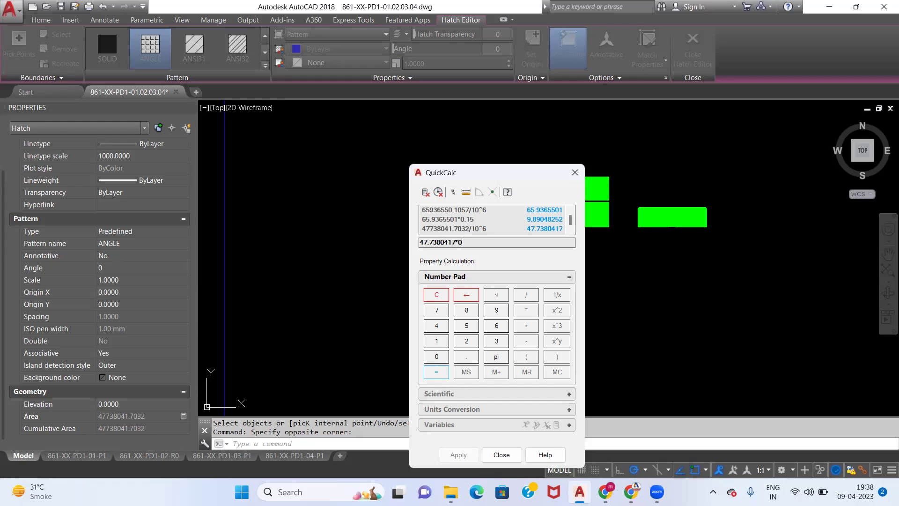
text(.16)
key(Return)
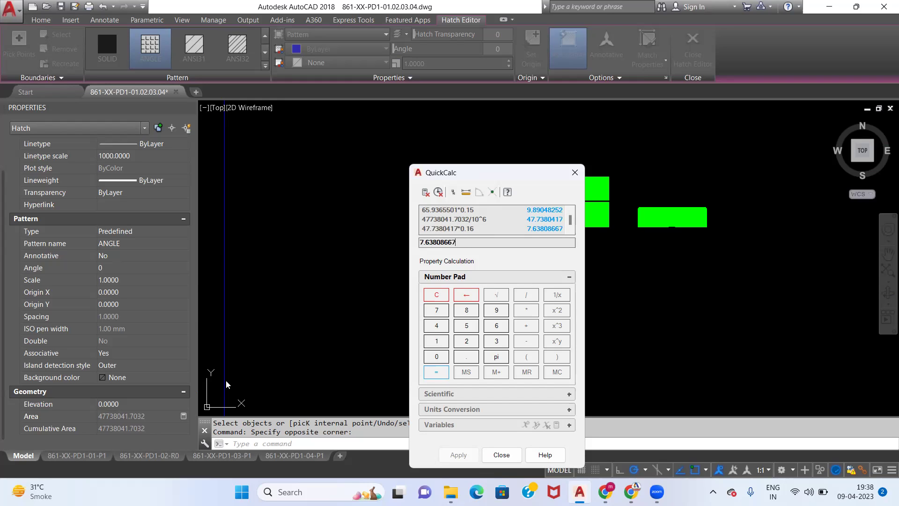
click(575, 172)
- Examine the slab thickness labels in the floor plan and compare them with the hatched 150 mm and 160 mm panel copies beside it
scroll(607, 209, down, 5)
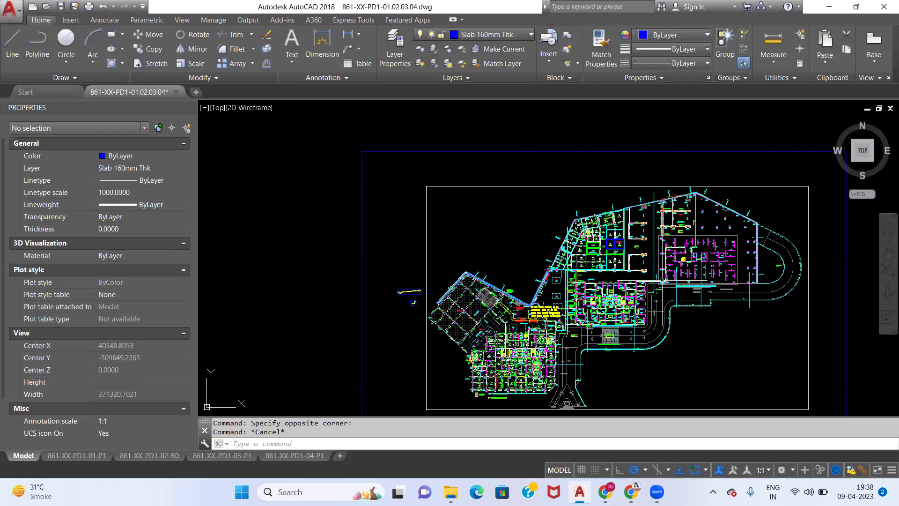
scroll(594, 247, up, 5)
scroll(548, 247, up, 6)
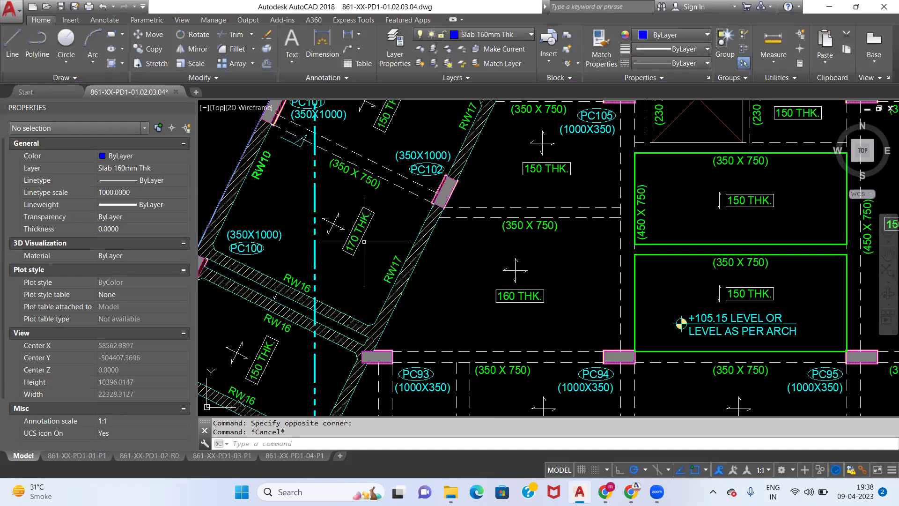
scroll(363, 241, down, 2)
scroll(370, 169, up, 2)
scroll(369, 169, down, 5)
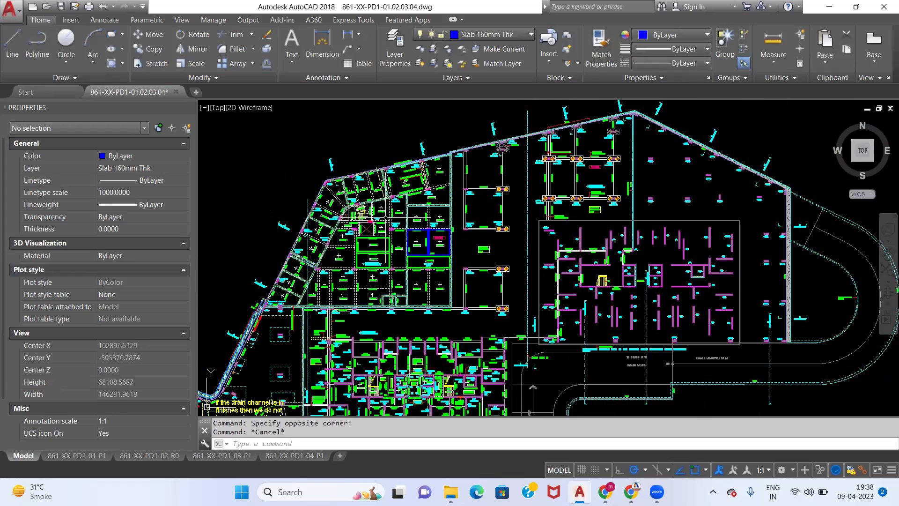
middle_drag(485, 257, 394, 251)
scroll(394, 251, down, 3)
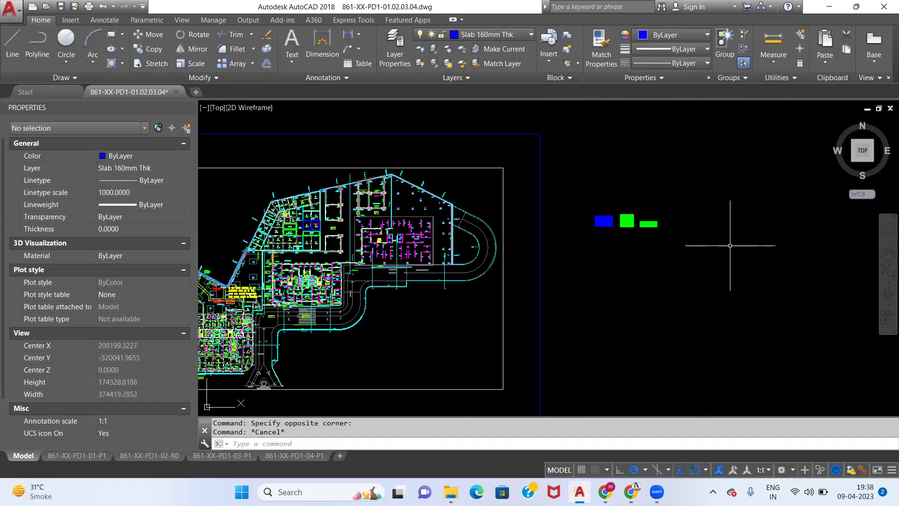
scroll(627, 252, up, 3)
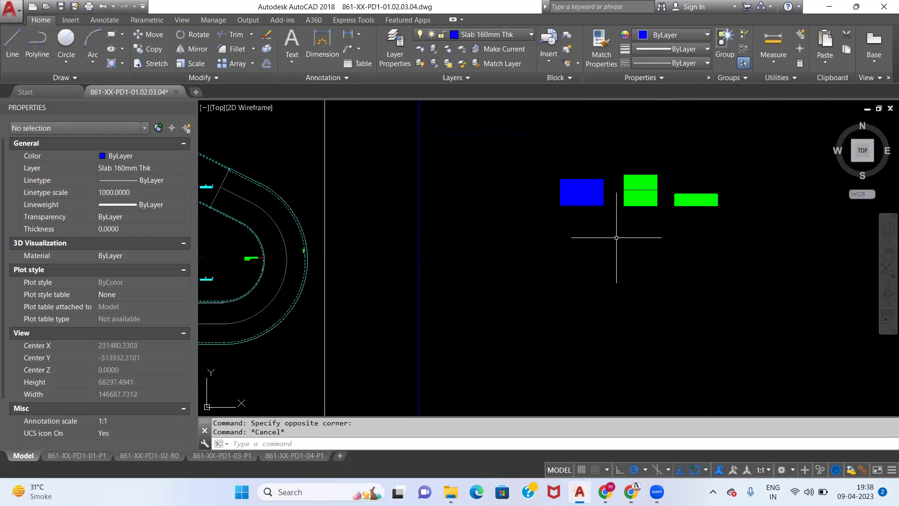
scroll(629, 222, up, 4)
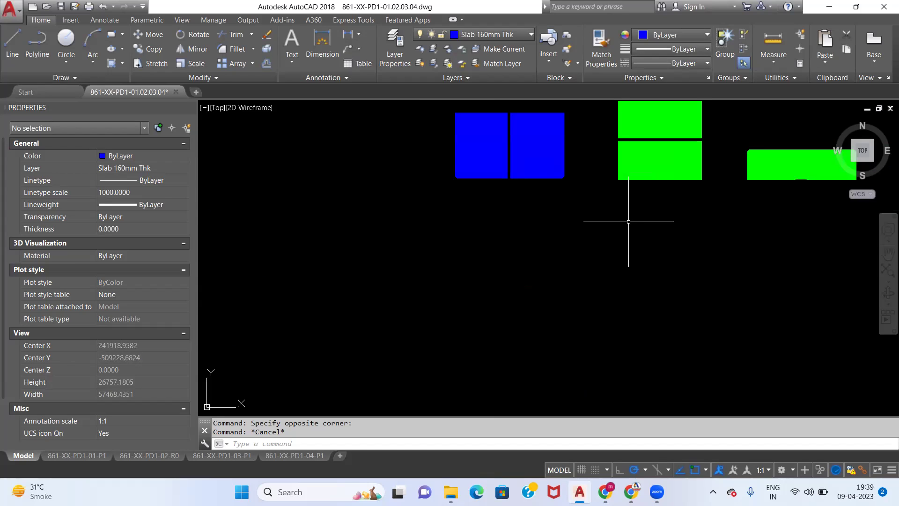